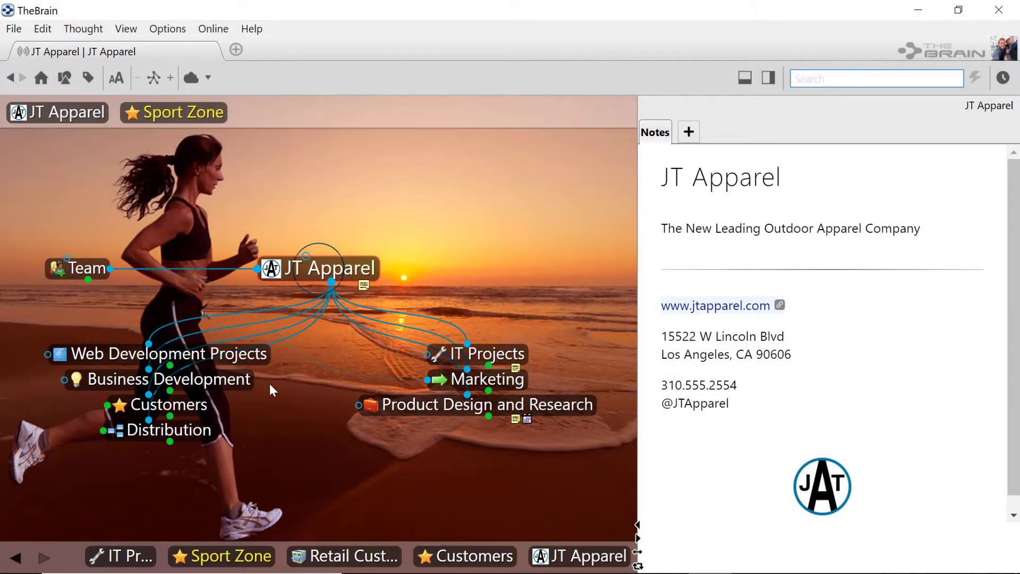
Navigate via Web Development Projects and Distribution to the Customers thought
{"action": "left_click", "coordinate": [258, 355]}
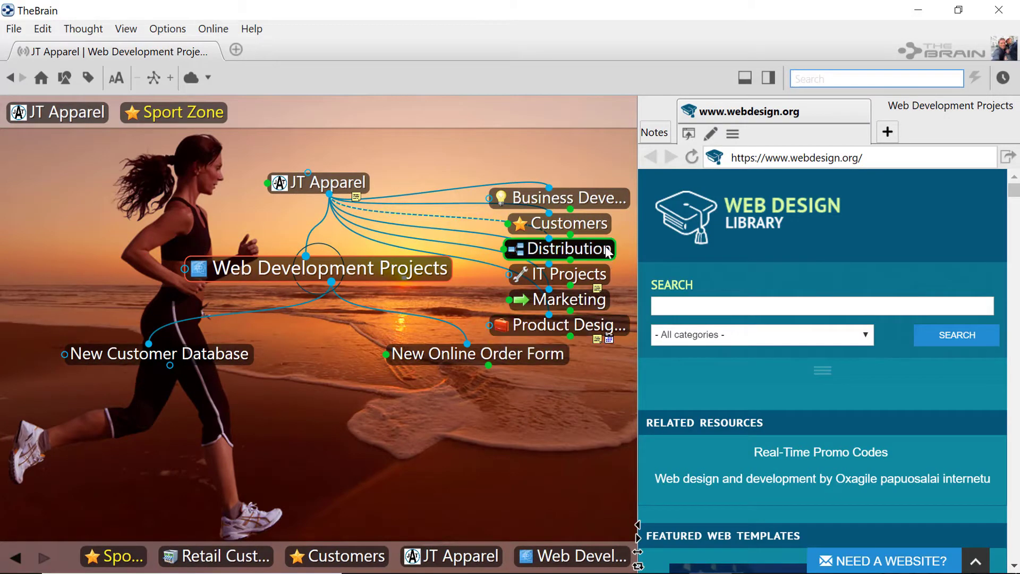
{"action": "left_click", "coordinate": [600, 249]}
{"action": "left_click", "coordinate": [598, 251]}
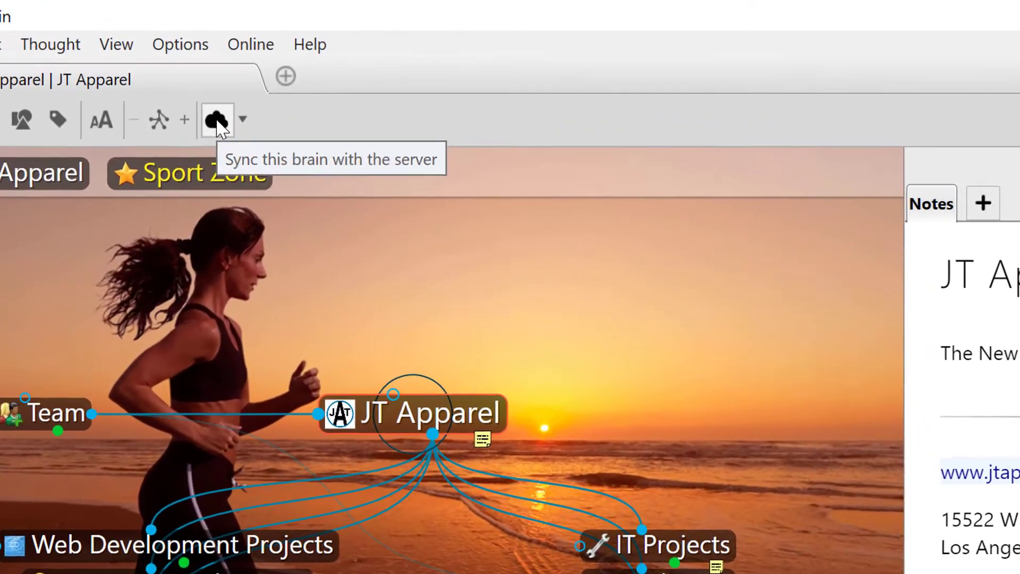
Sync the JT Apparel brain with the online server
{"action": "left_click", "coordinate": [218, 123]}
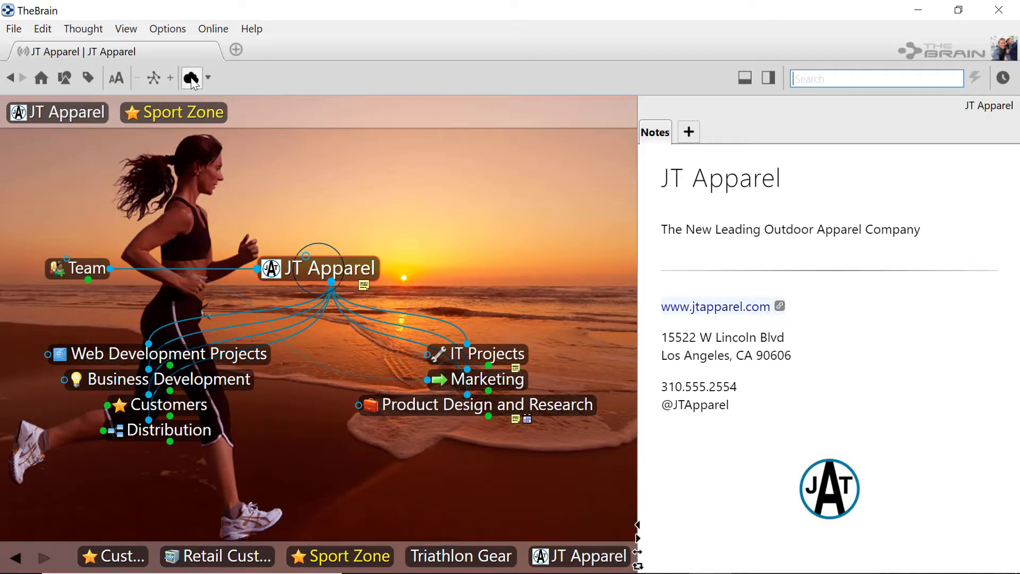
Open the JT Apparel brain's access and sharing settings, leaving public access off
{"action": "left_click", "coordinate": [213, 29]}
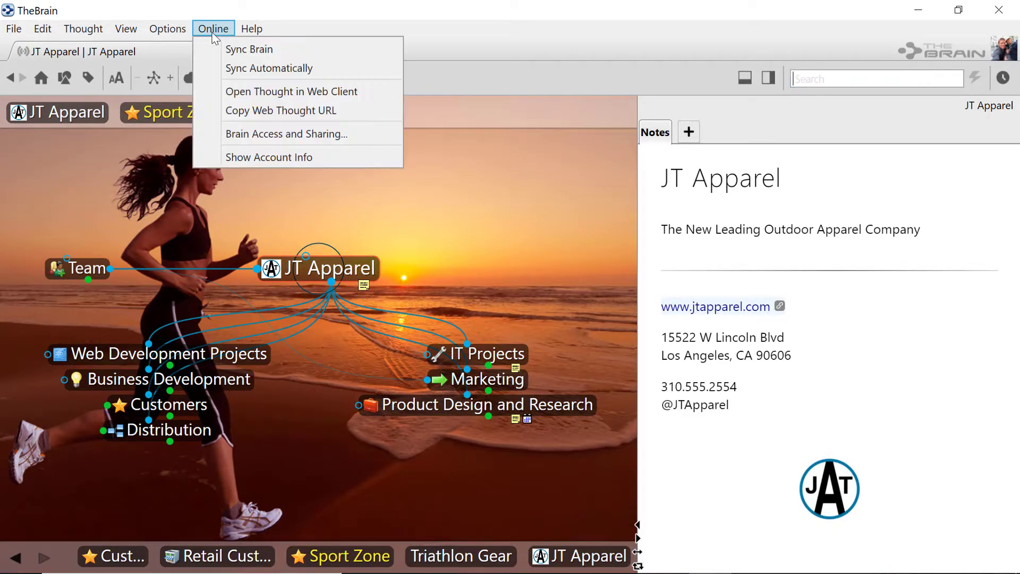
{"action": "left_click", "coordinate": [239, 134]}
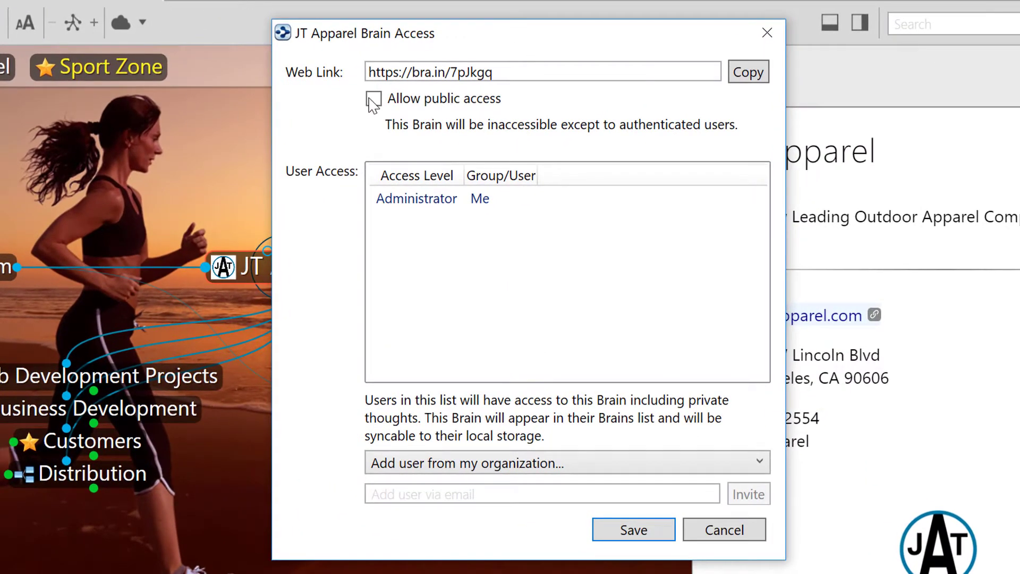
{"action": "left_click", "coordinate": [374, 100]}
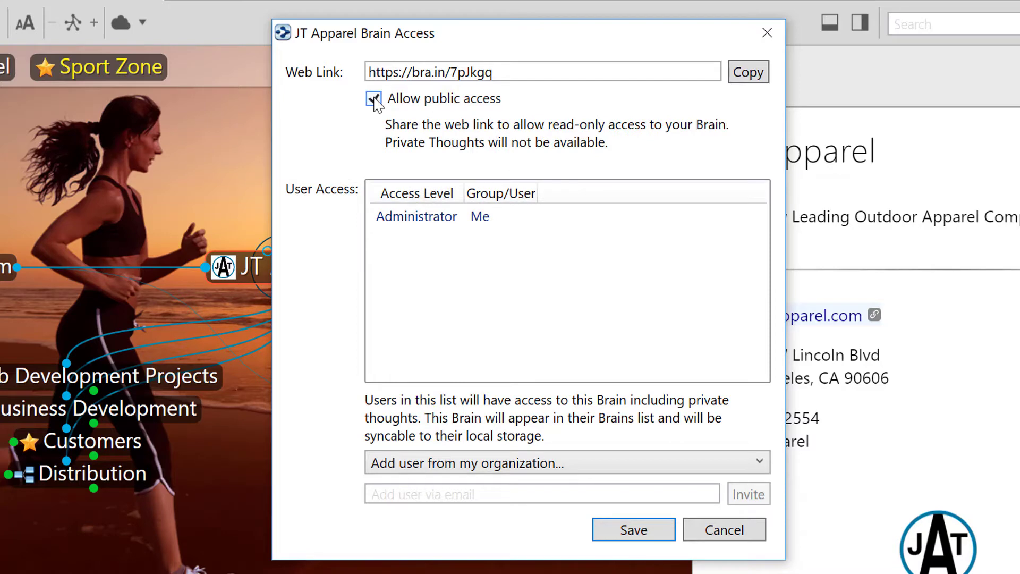
{"action": "left_click", "coordinate": [374, 100]}
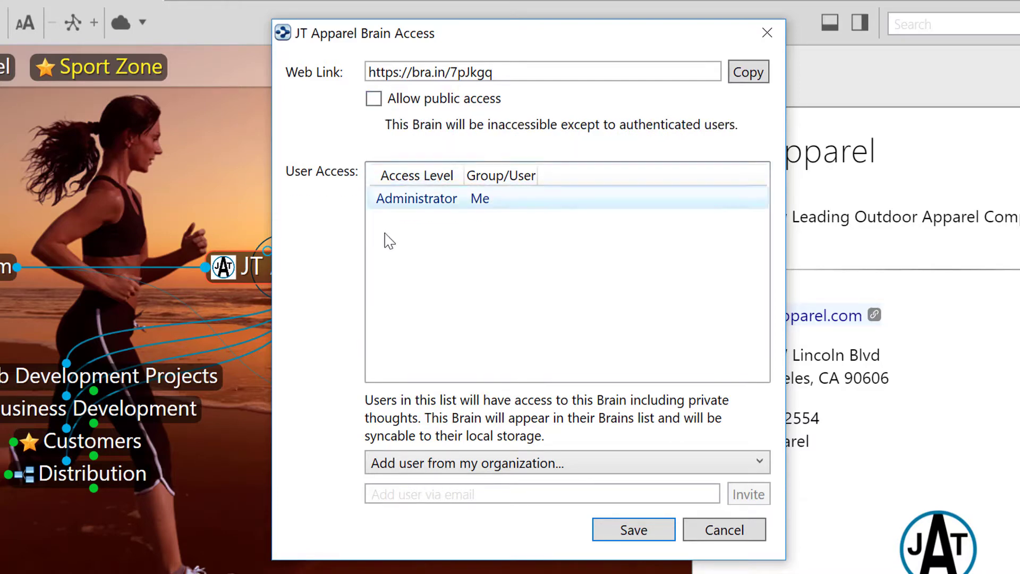
Add two organization teammates to the JT Apparel brain's access list
{"action": "left_click", "coordinate": [440, 468]}
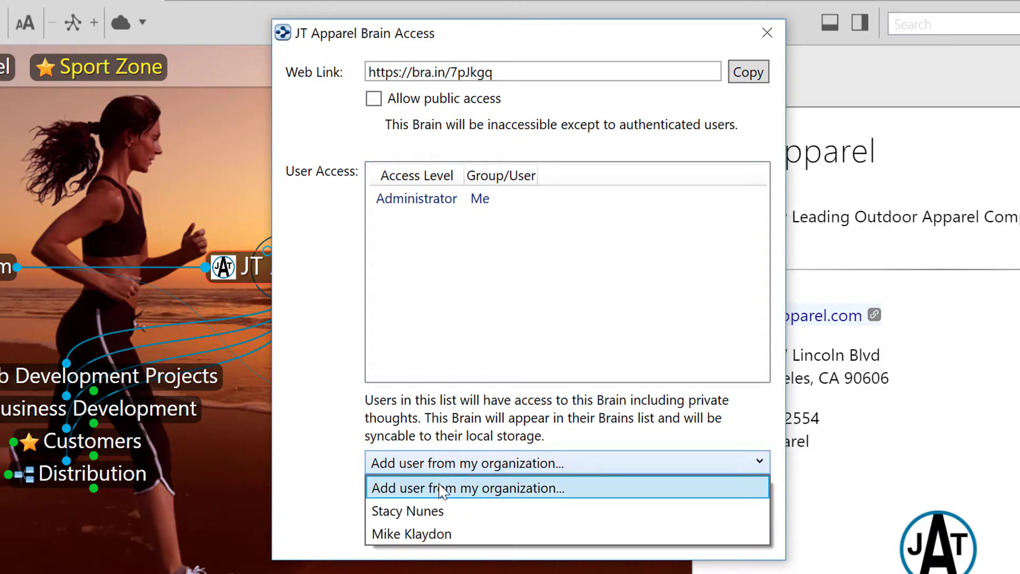
{"action": "left_click", "coordinate": [441, 511]}
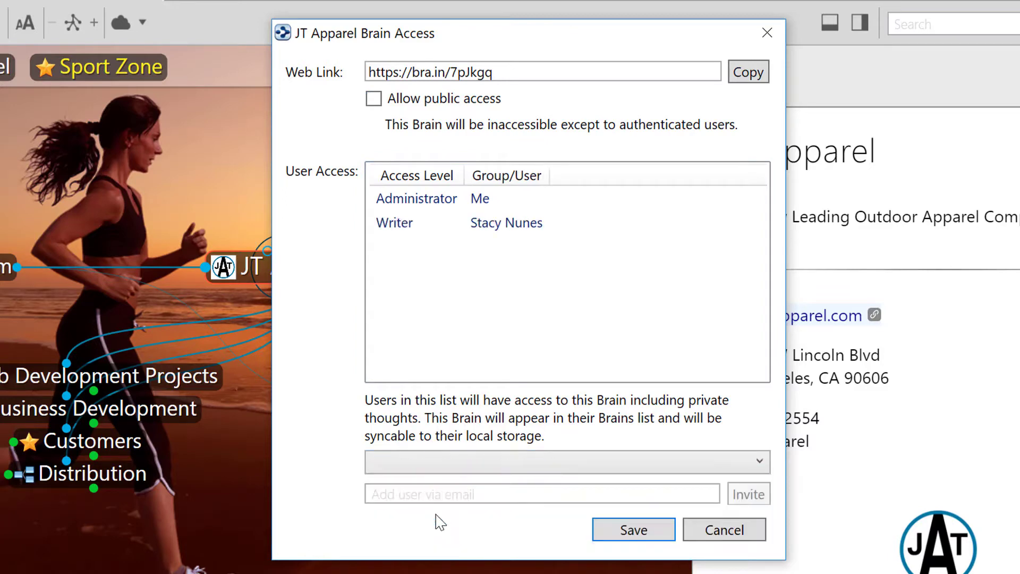
{"action": "left_click", "coordinate": [441, 468]}
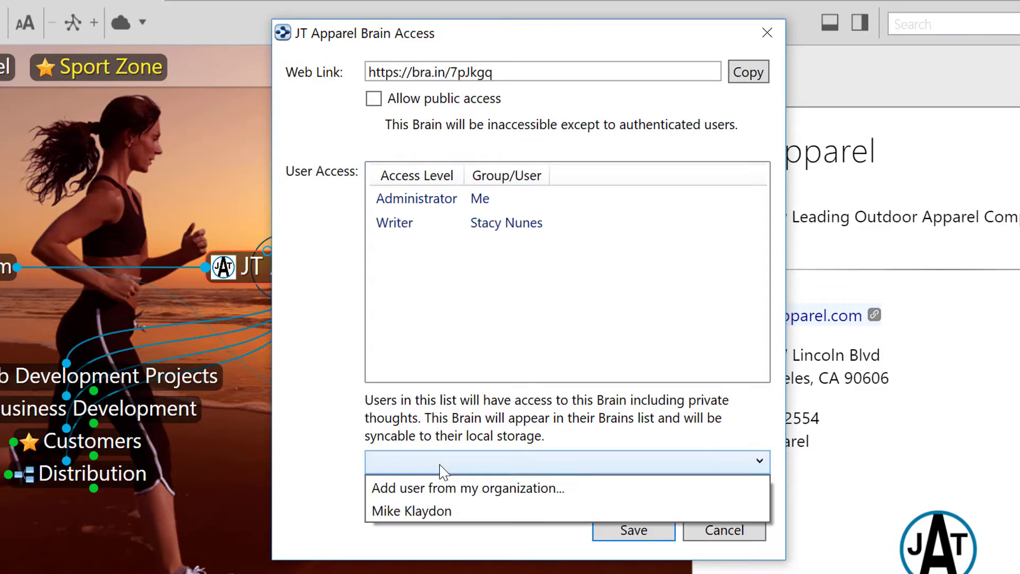
{"action": "left_click", "coordinate": [442, 512]}
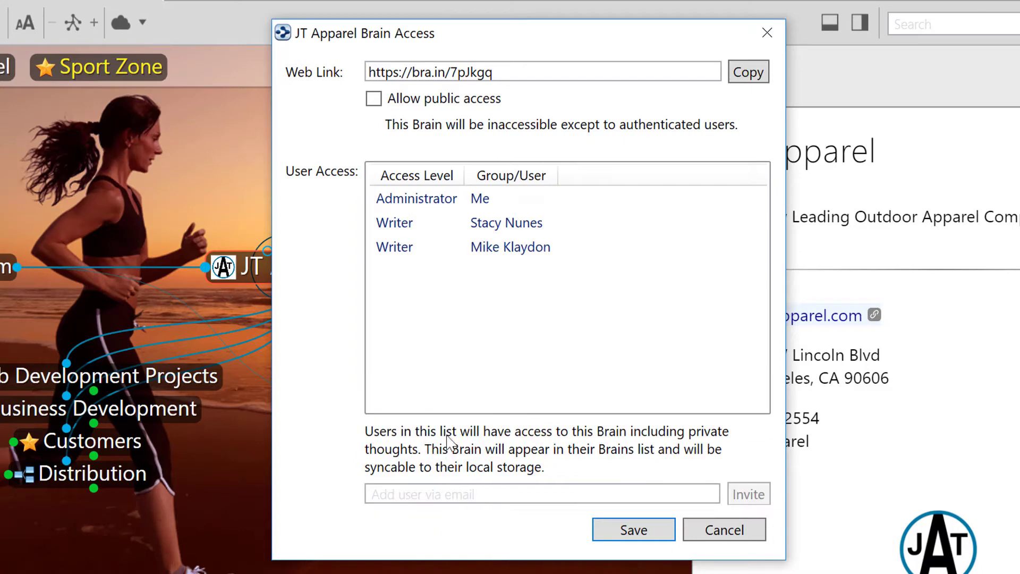
Keep the second teammate at Writer access and save the sharing settings
{"action": "right_click", "coordinate": [483, 256]}
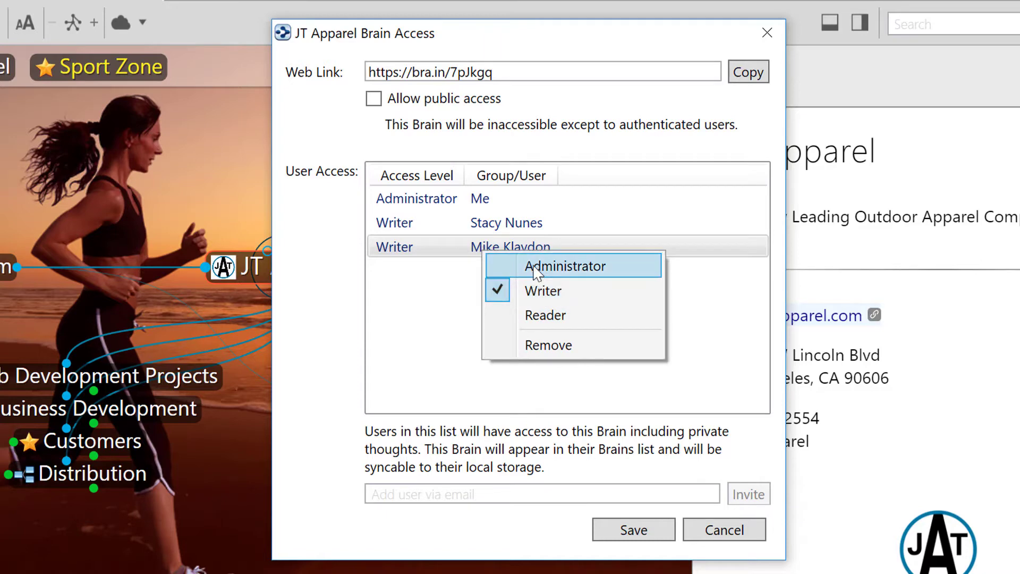
{"action": "left_click", "coordinate": [456, 283]}
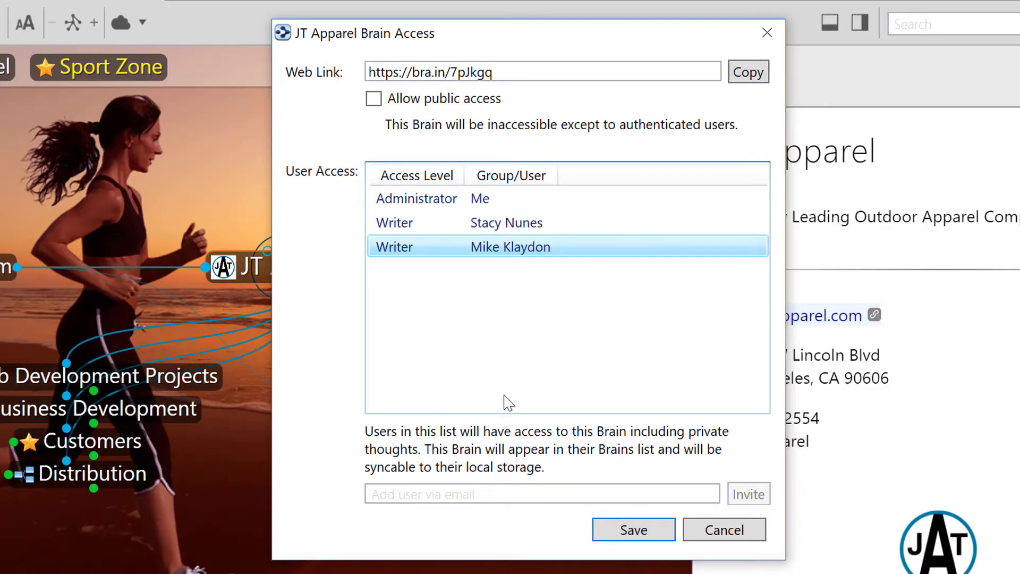
{"action": "left_click", "coordinate": [617, 531]}
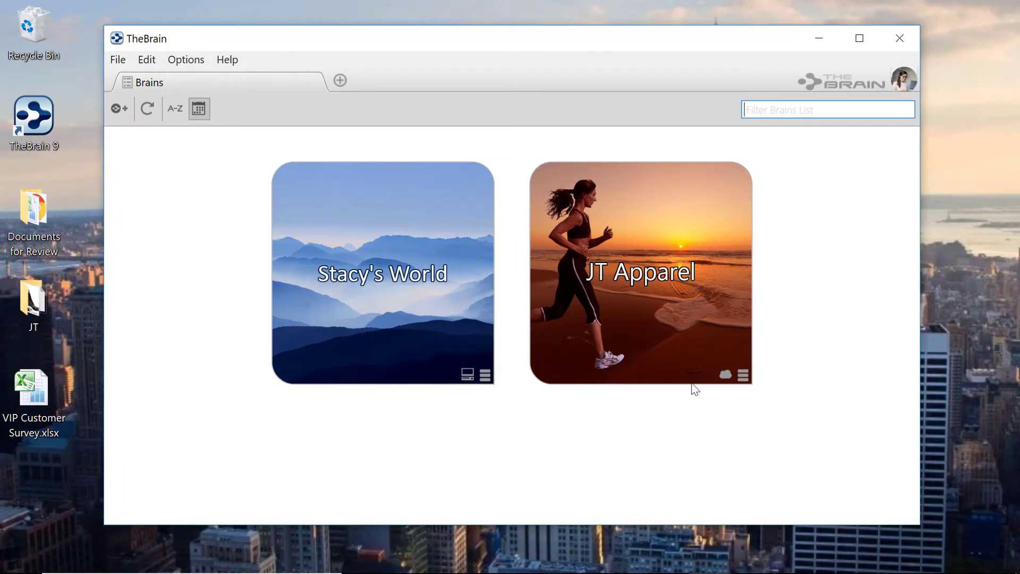
Download and open the shared JT Apparel brain, then go to Customers > Retail Customers
{"action": "left_click", "coordinate": [637, 297]}
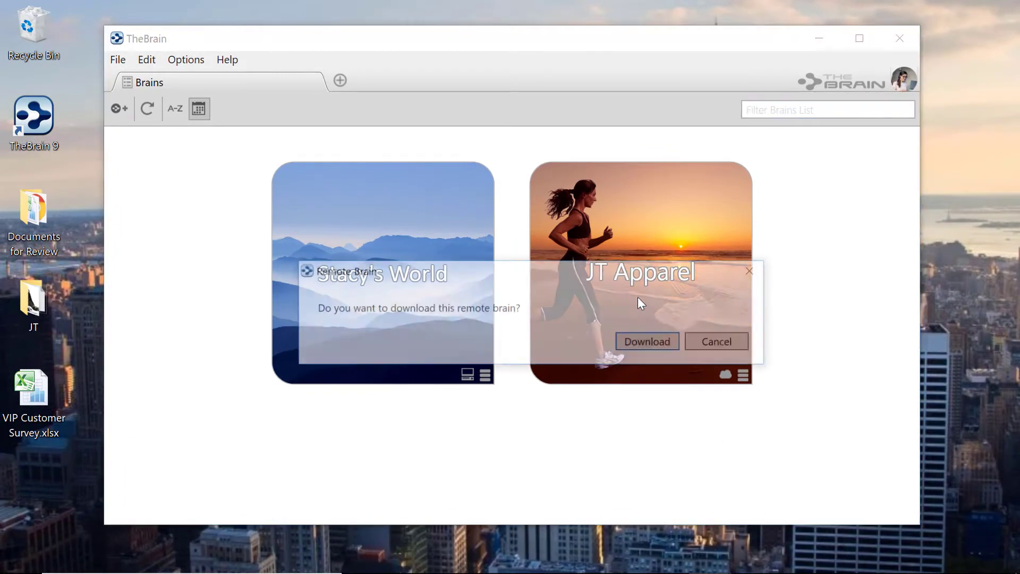
{"action": "left_click", "coordinate": [649, 342]}
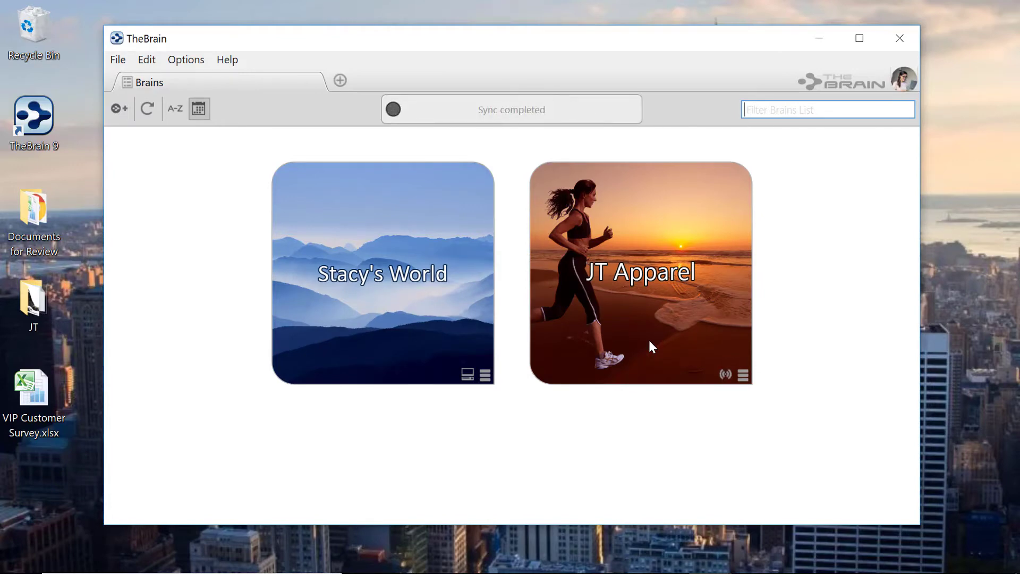
{"action": "left_click", "coordinate": [649, 341]}
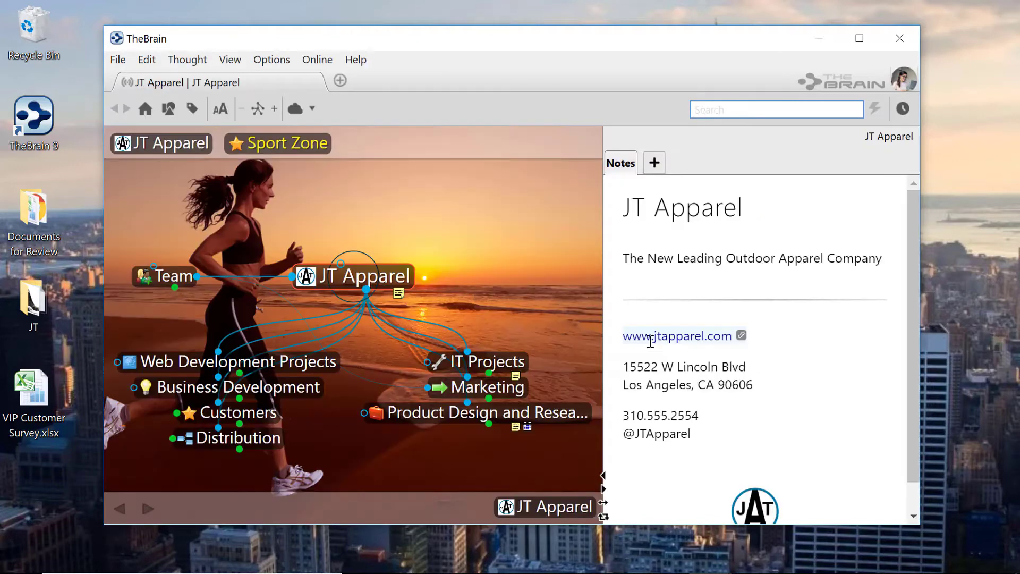
{"action": "left_click", "coordinate": [255, 412]}
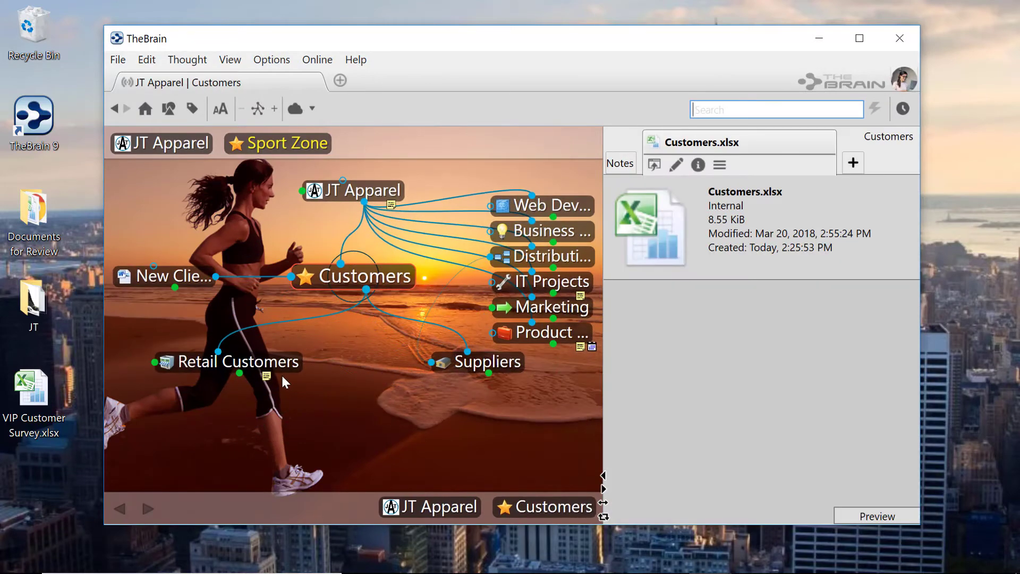
{"action": "left_click", "coordinate": [282, 365]}
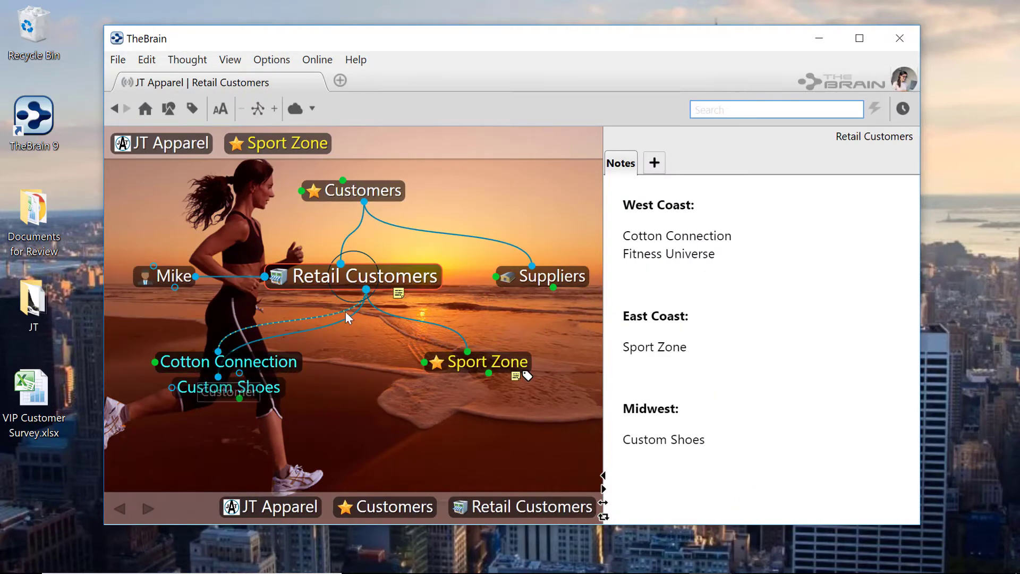
Add Fitness Universe under Retail Customers and set its type to VIP Customer
{"action": "left_click_drag", "start_coordinate": [366, 290], "coordinate": [385, 387]}
{"action": "type", "text": "Fitness"}
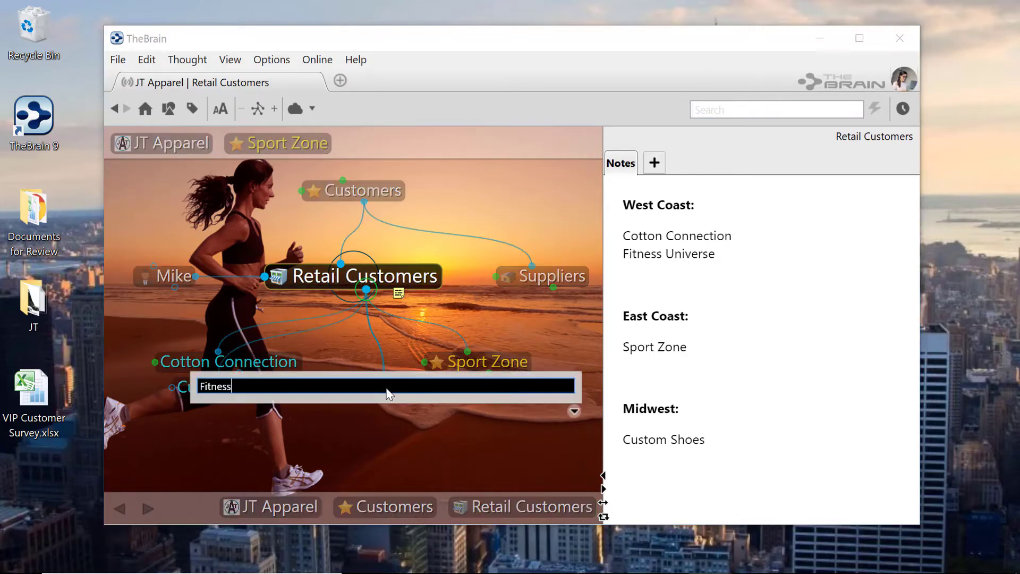
{"action": "type", "text": " Universe"}
{"action": "key", "text": "Return"}
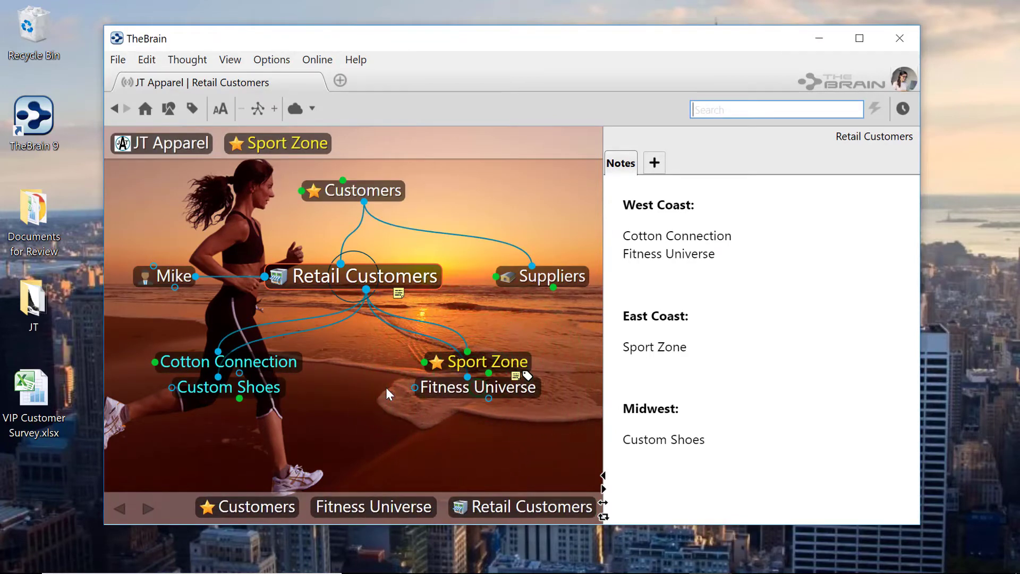
{"action": "right_click", "coordinate": [444, 387]}
{"action": "left_click", "coordinate": [488, 455]}
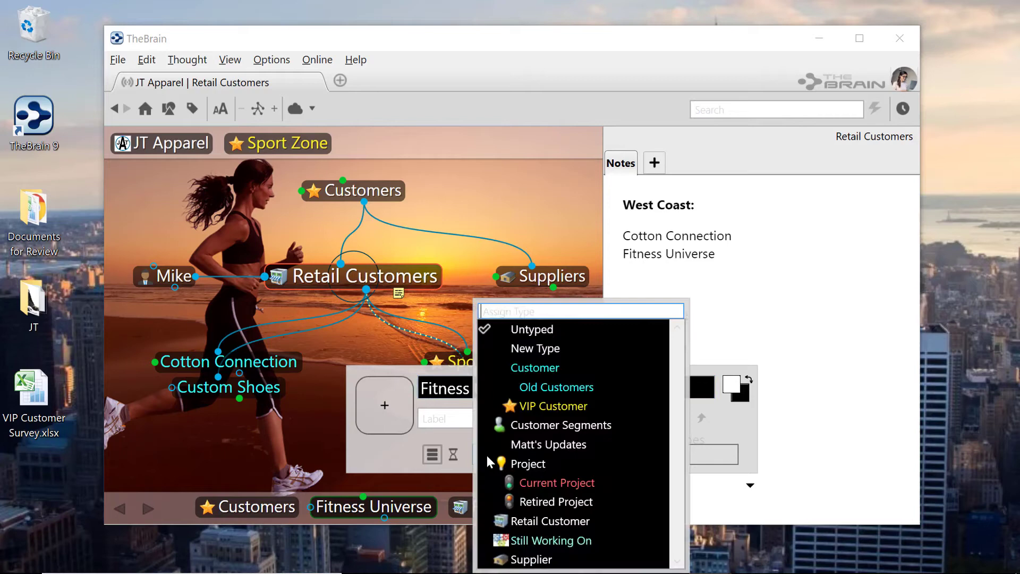
{"action": "left_click", "coordinate": [529, 406]}
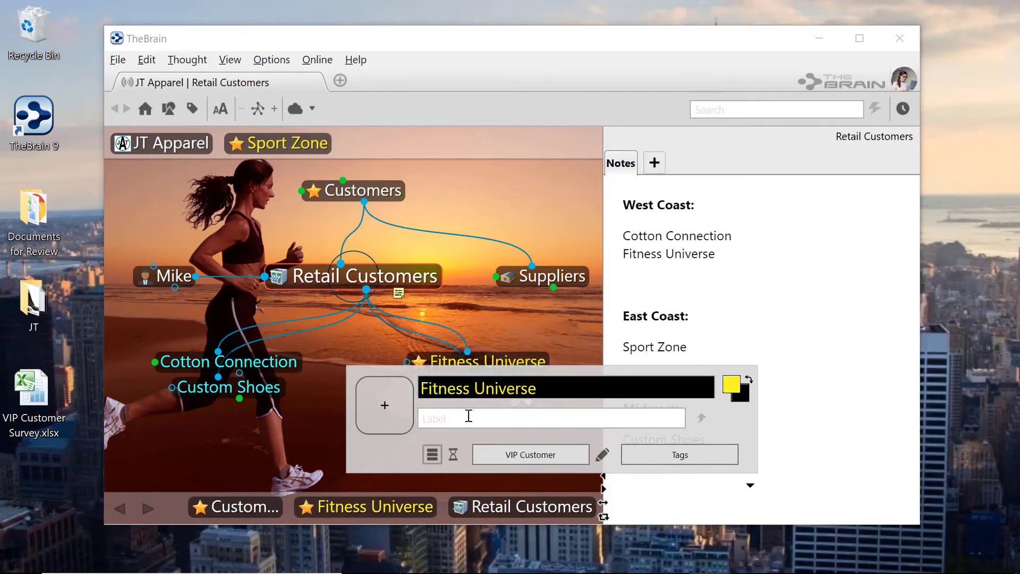
{"action": "left_click", "coordinate": [311, 422]}
Give Fitness Universe children Current Projects, Contracts, Print Collateral and Stores & Locations
{"action": "left_click", "coordinate": [451, 362]}
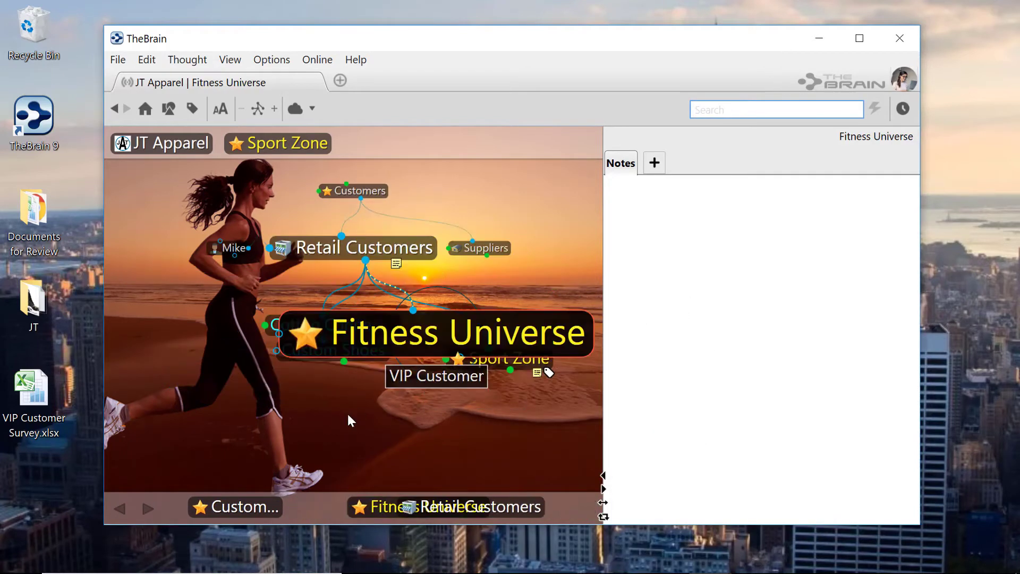
{"action": "left_click_drag", "start_coordinate": [368, 295], "coordinate": [311, 347]}
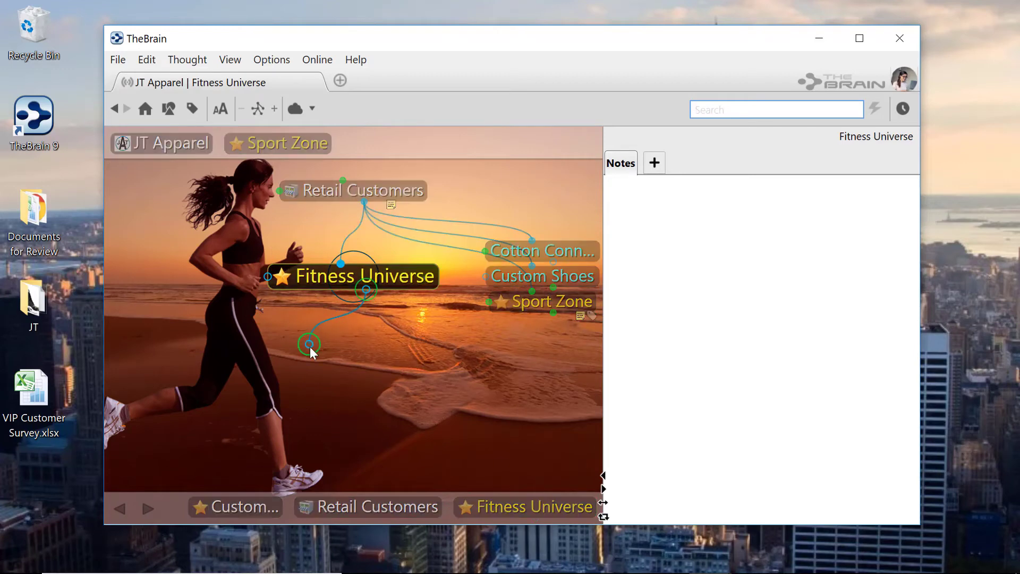
{"action": "type", "text": "Current Projects;Contracts;Print Collatera"}
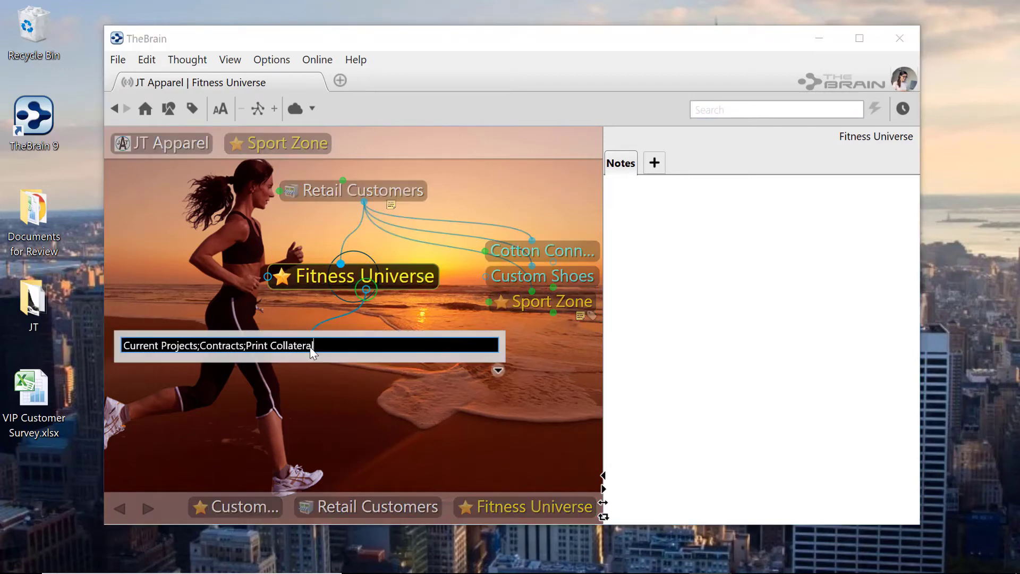
{"action": "type", "text": "l;Stores & Locations"}
{"action": "key", "text": "Return"}
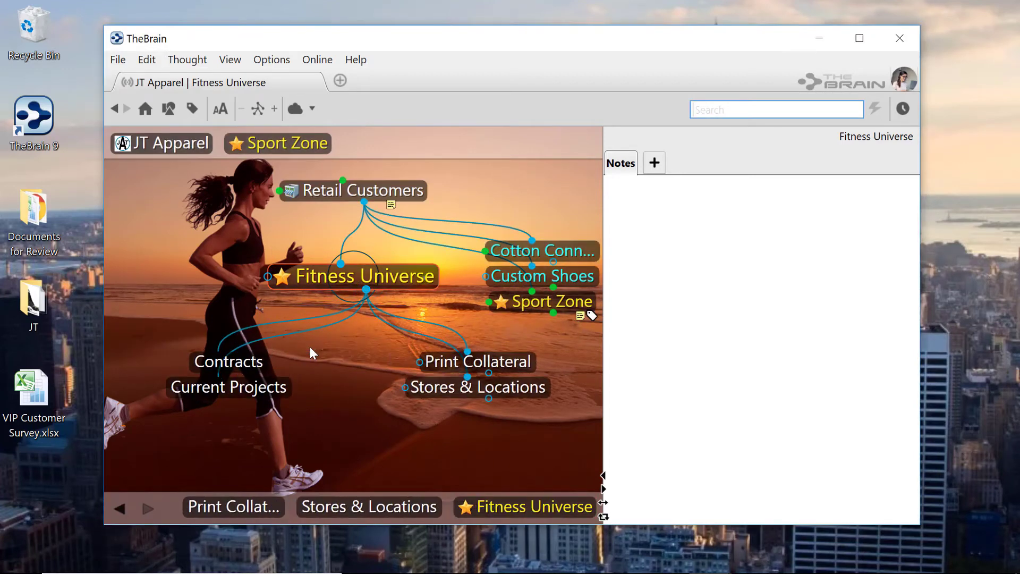
Add Heart Monitor Sweatband under Current Projects and attach VIP Customer Survey.xlsx to it
{"action": "left_click", "coordinate": [277, 390]}
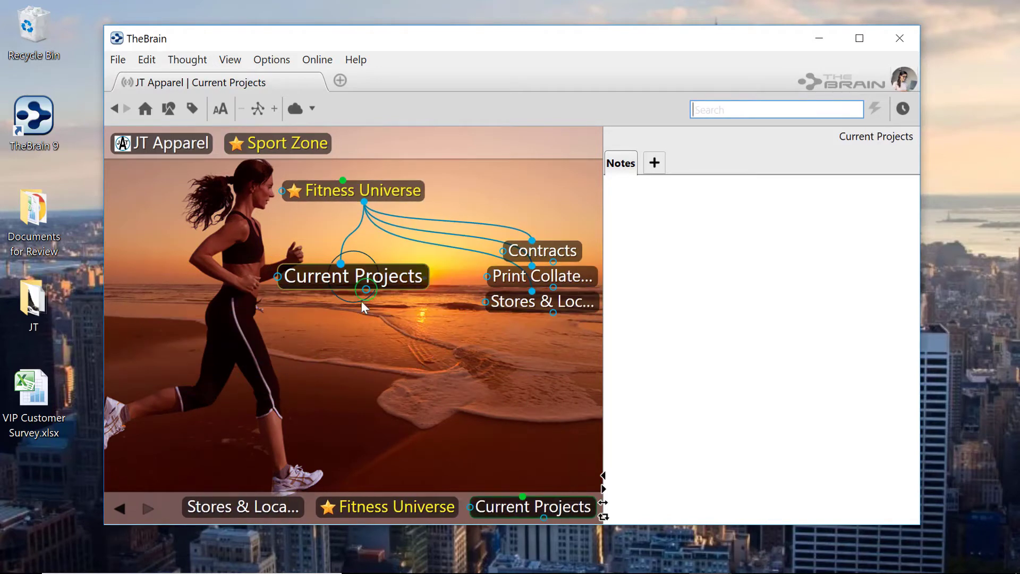
{"action": "left_click_drag", "start_coordinate": [366, 289], "coordinate": [346, 334]}
{"action": "type", "text": "Heart Monitor Sweatband"}
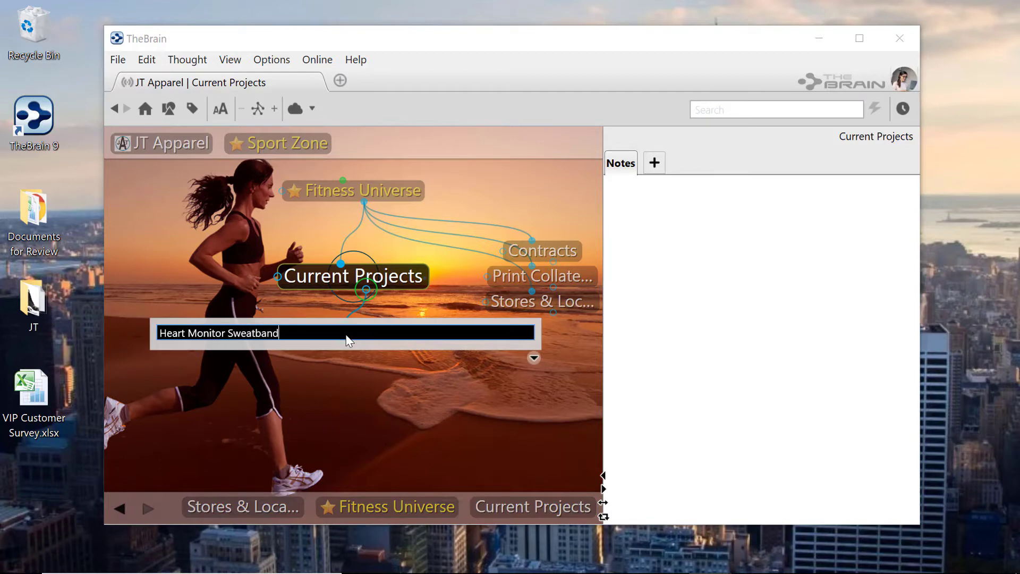
{"action": "key", "text": "Return"}
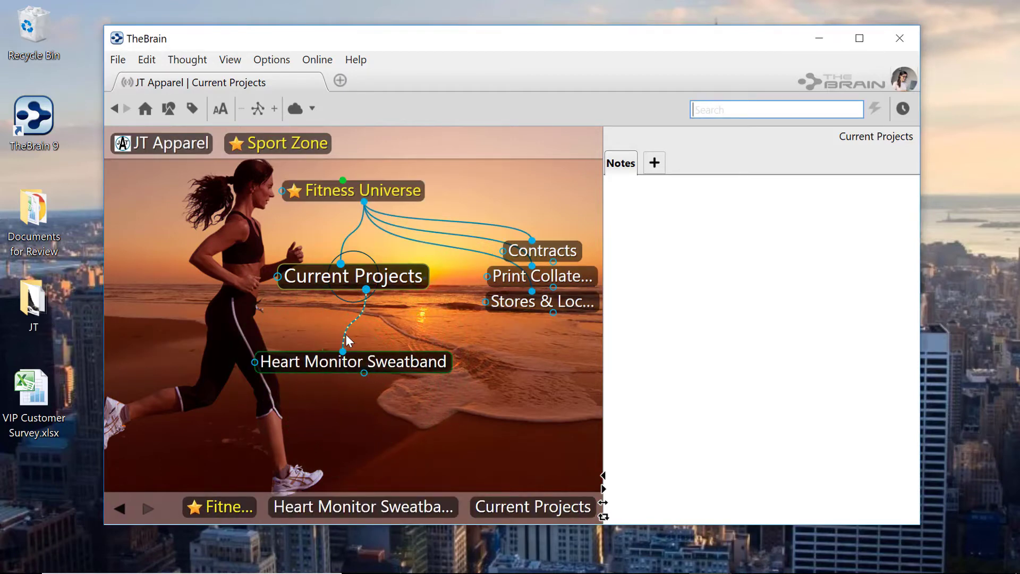
{"action": "left_click", "coordinate": [330, 366]}
{"action": "left_click_drag", "start_coordinate": [33, 390], "coordinate": [269, 363]}
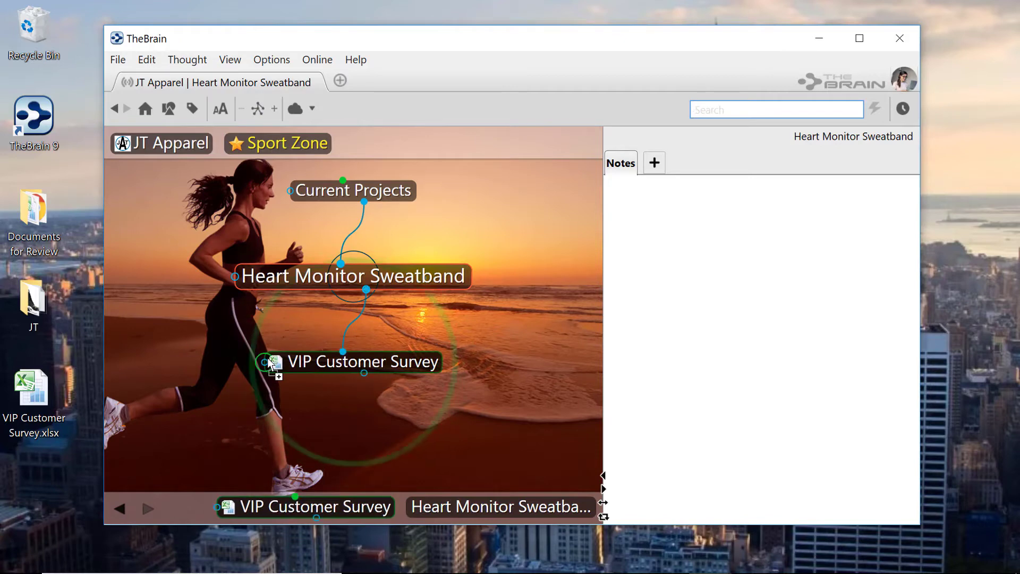
Add a Distribution child under Heart Monitor Sweatband and start another child typed 'In'
{"action": "left_click_drag", "start_coordinate": [366, 291], "coordinate": [477, 358]}
{"action": "type", "text": "Distribution"}
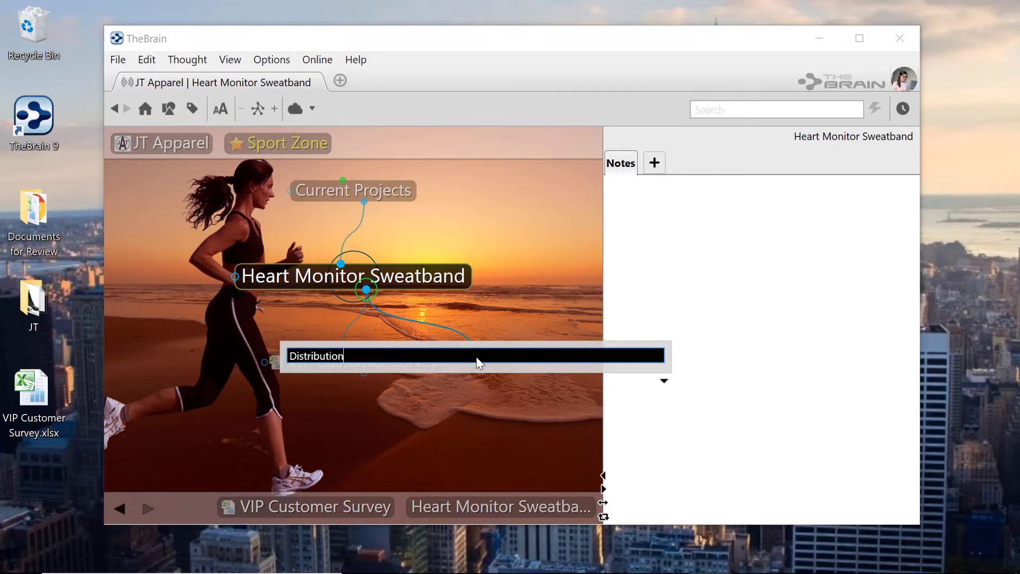
{"action": "key", "text": "Return"}
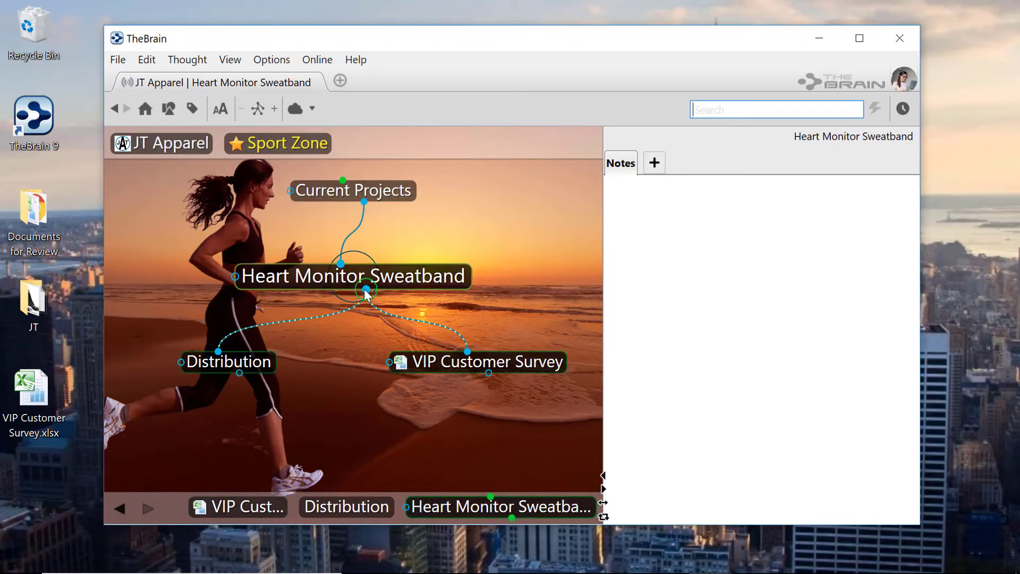
{"action": "left_click_drag", "start_coordinate": [366, 291], "coordinate": [331, 375]}
{"action": "type", "text": "In"}
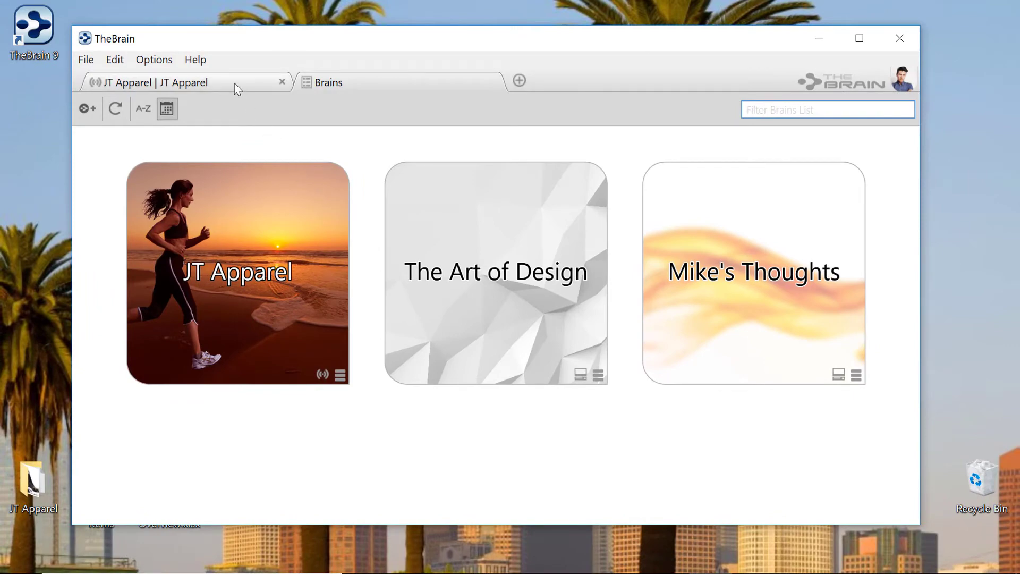
In JT Apparel, go through Customers, Retail Customers, Fitness Universe, then open VIP Customer Survey from recent changes
{"action": "left_click", "coordinate": [234, 83]}
{"action": "left_click", "coordinate": [205, 411]}
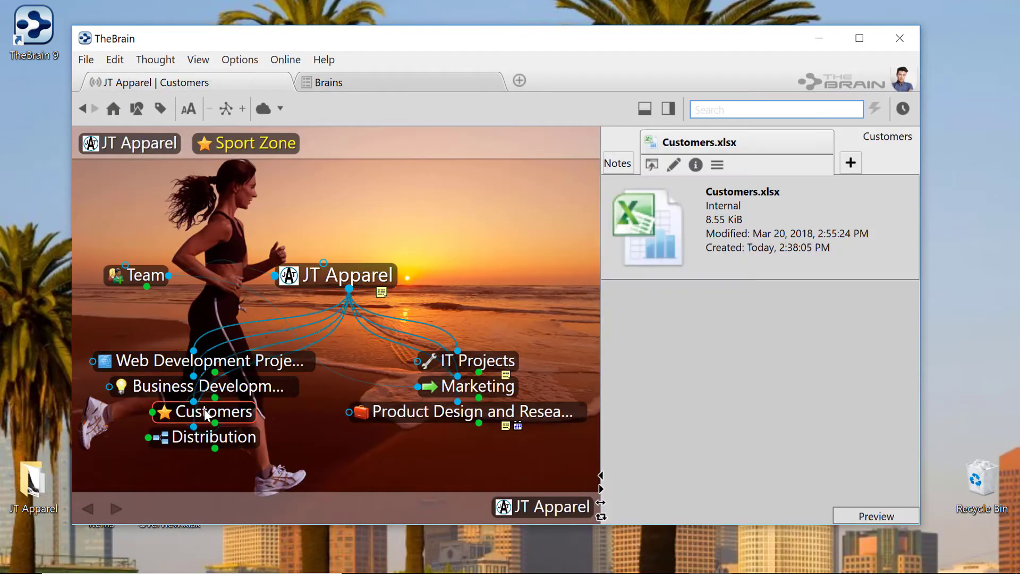
{"action": "left_click", "coordinate": [227, 367]}
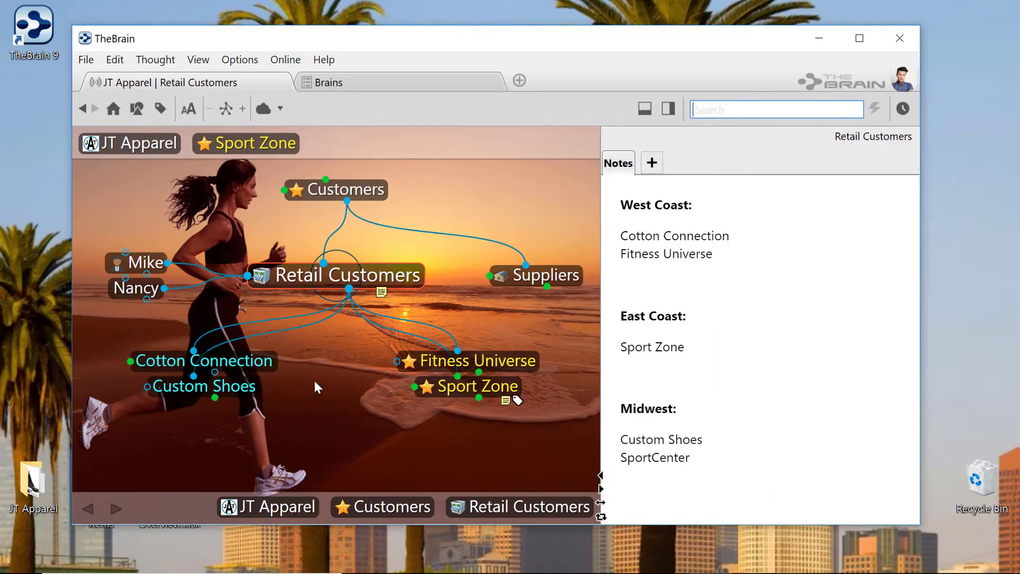
{"action": "left_click", "coordinate": [431, 363]}
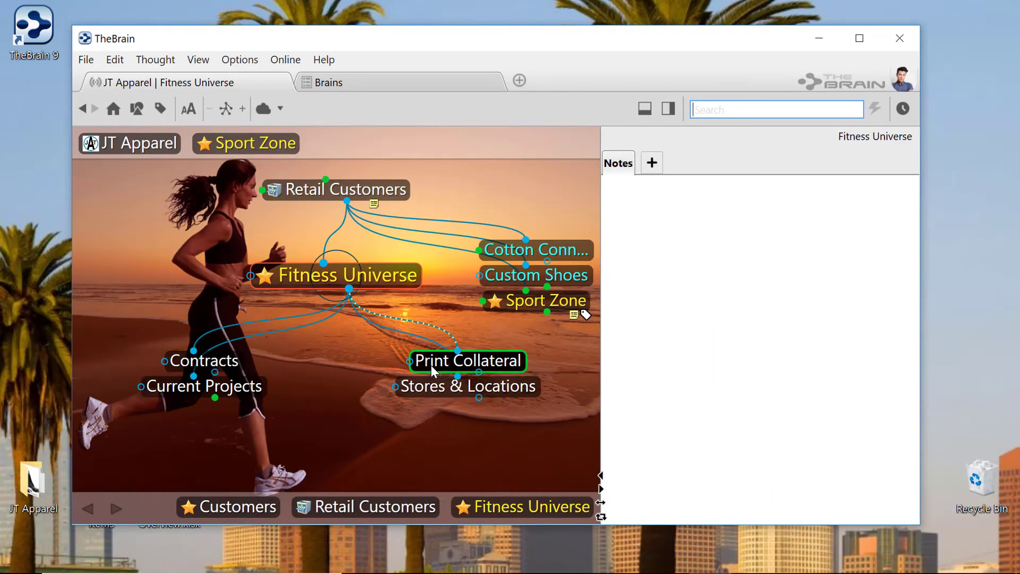
{"action": "left_click", "coordinate": [902, 110]}
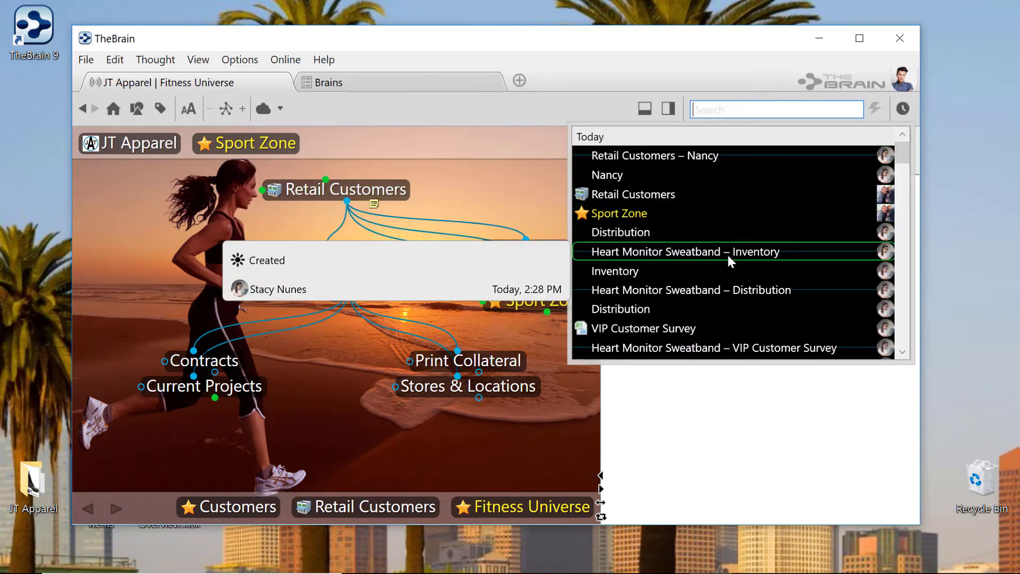
{"action": "left_click", "coordinate": [670, 328]}
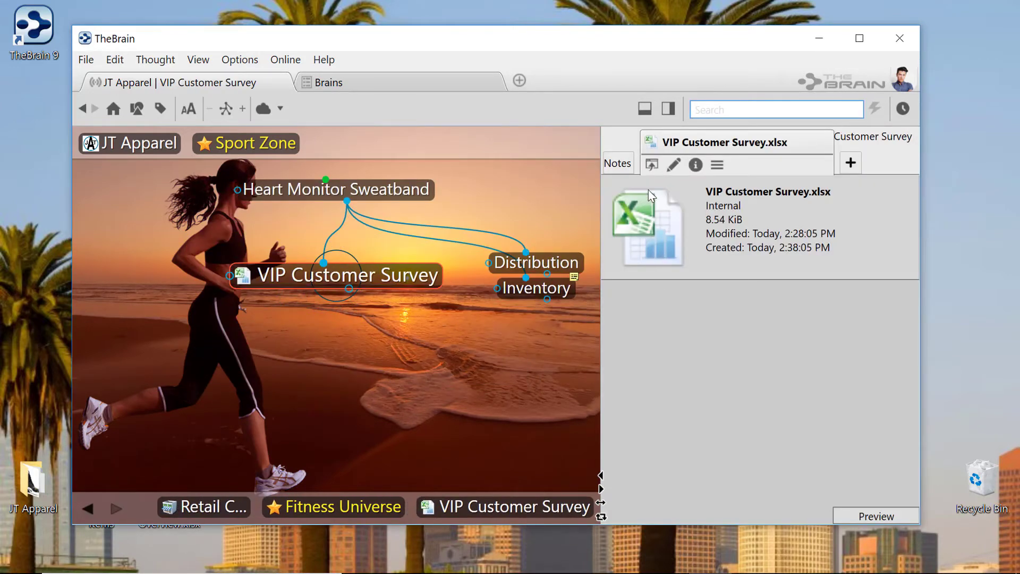
Add the note 'Data should be compared with recent Lunar Leap Project.' with today's date to VIP Customer Survey
{"action": "left_click", "coordinate": [617, 163]}
{"action": "left_click", "coordinate": [649, 267]}
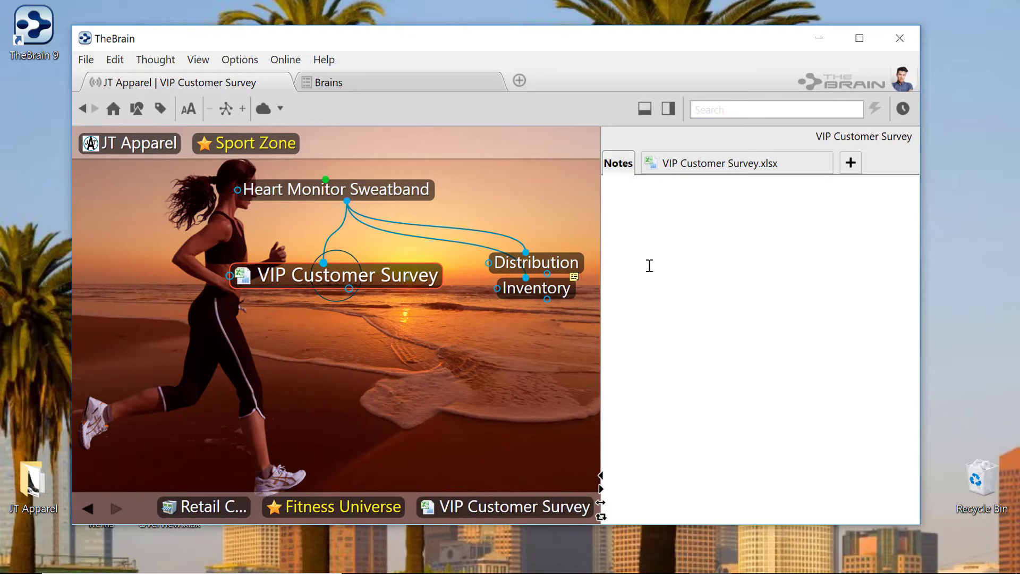
{"action": "type", "text": "Data should be compared with recent Lunar Leap Project."}
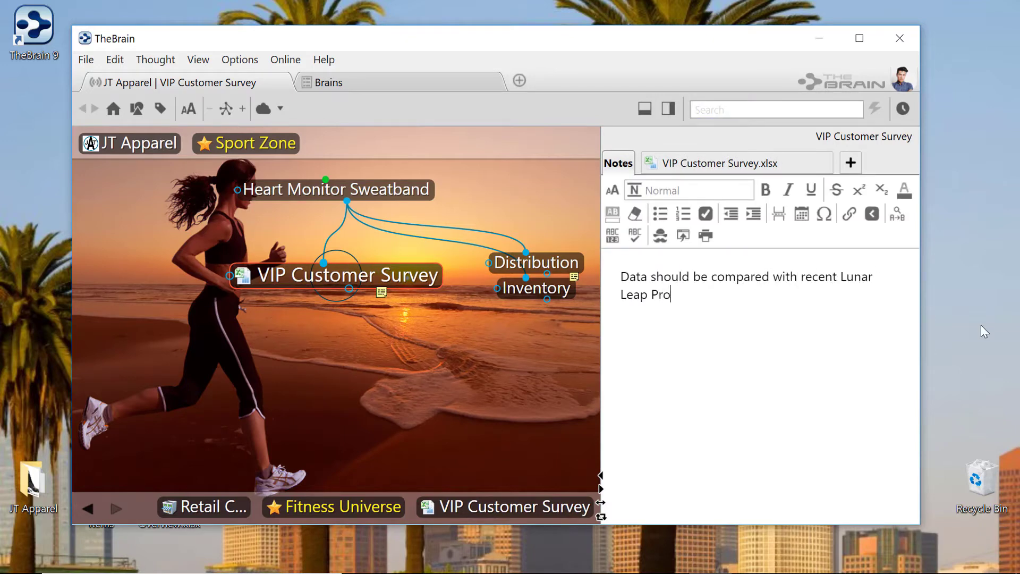
{"action": "key", "text": "Return"}
{"action": "left_click", "coordinate": [801, 214]}
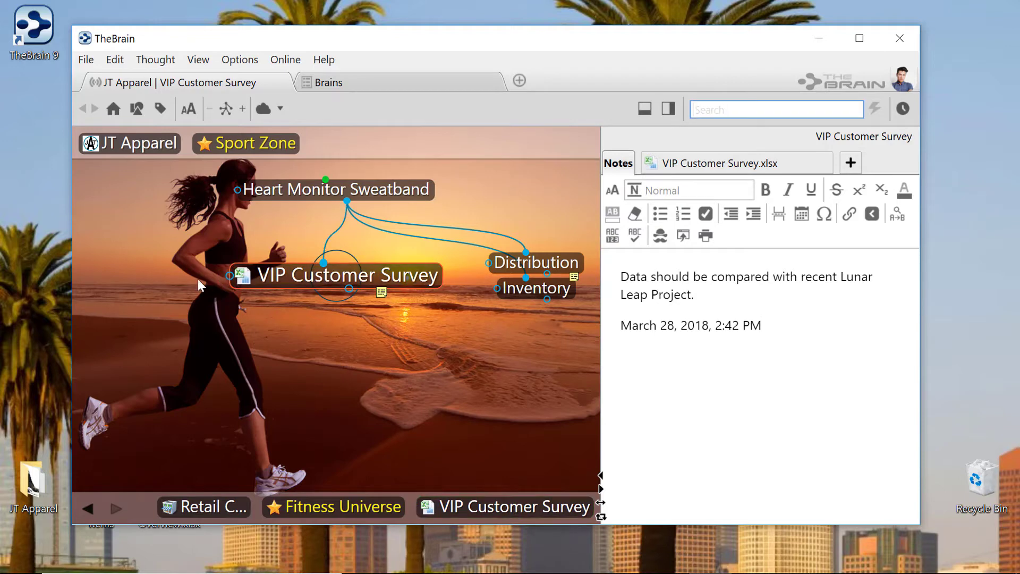
Link VIP Customer Survey to the Lunar Leaps thought
{"action": "key", "text": "alt+j"}
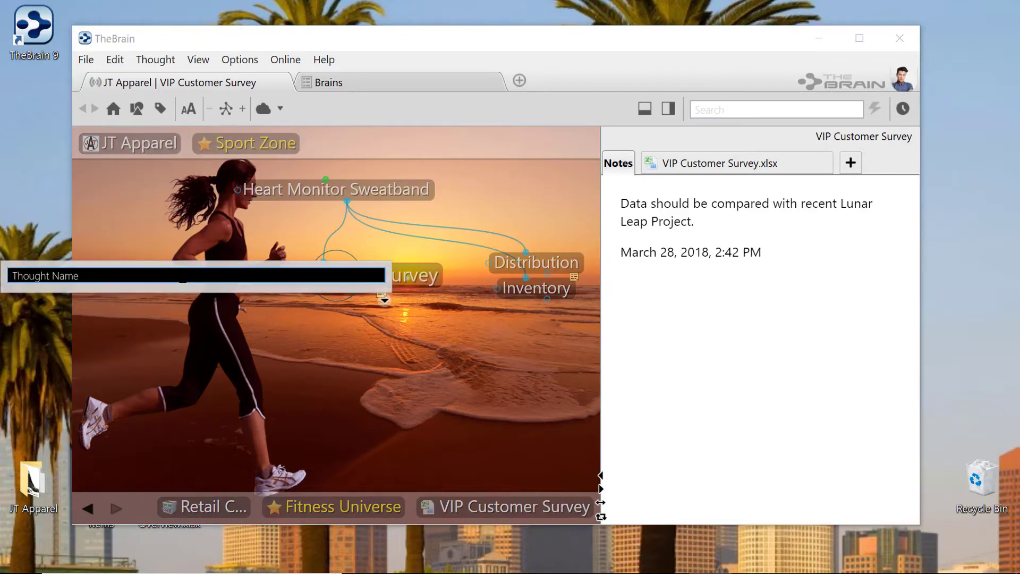
{"action": "type", "text": "L"}
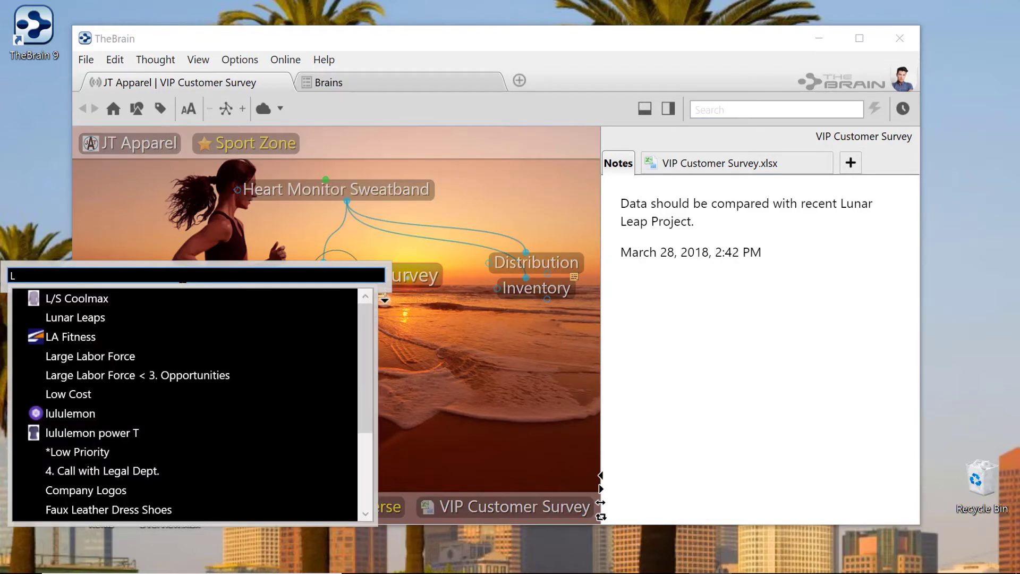
{"action": "left_click", "coordinate": [54, 319]}
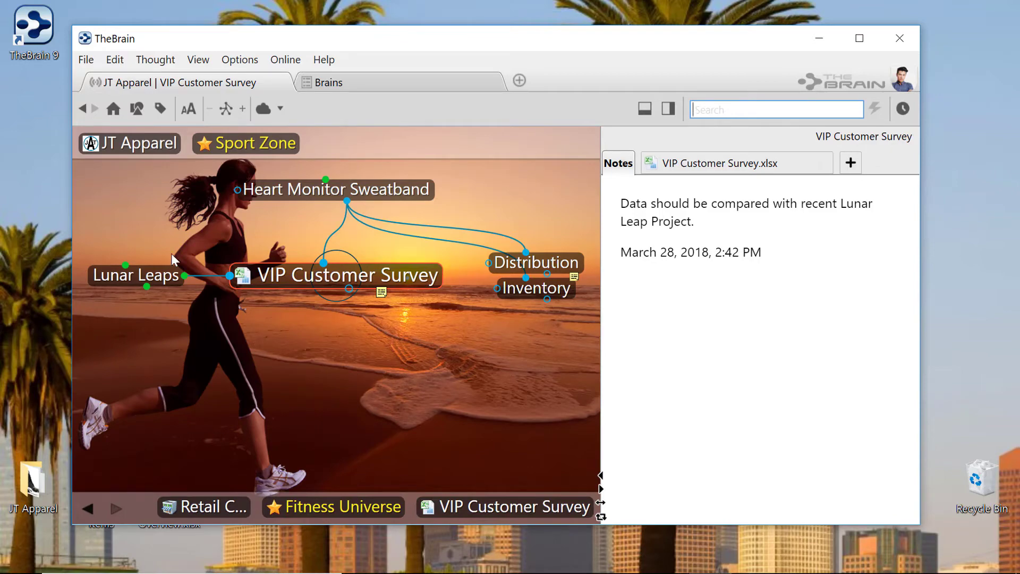
Confirm automatic sync is on and sync the JT Apparel brain to the cloud
{"action": "left_click", "coordinate": [280, 108]}
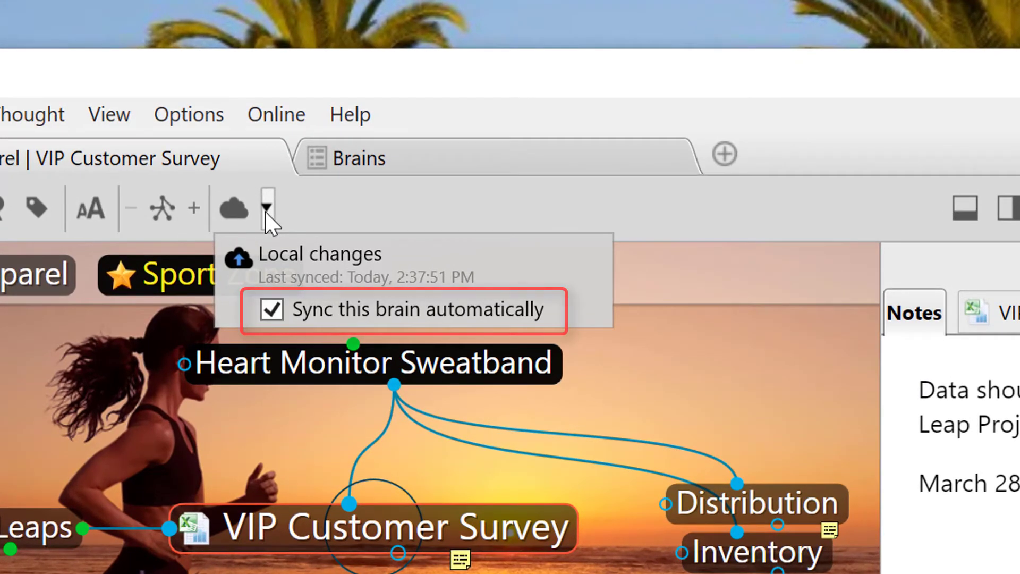
{"action": "left_click", "coordinate": [234, 218]}
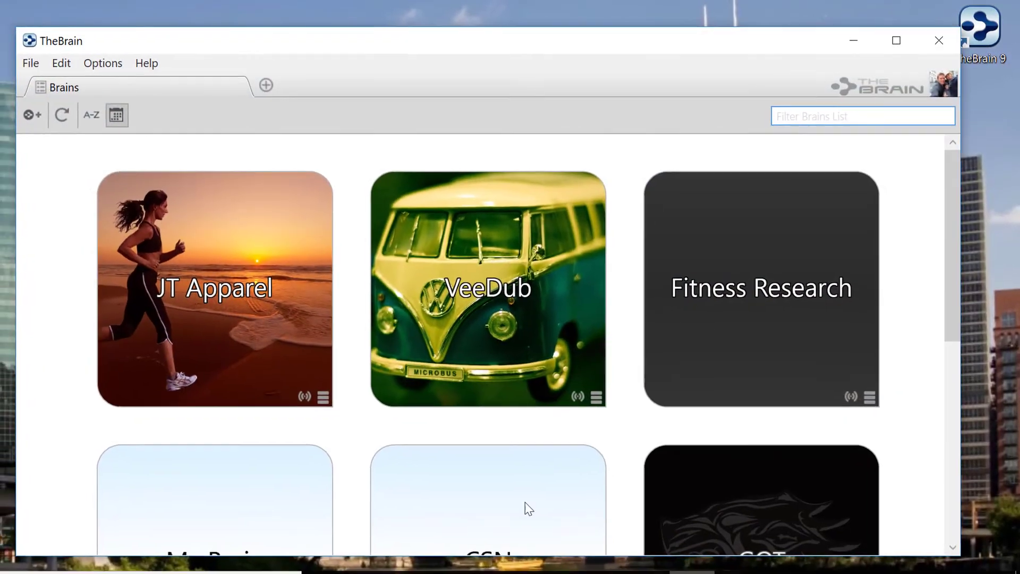
Open the JT Apparel brain and jump to Fitness Universe from today's recent thoughts
{"action": "left_click", "coordinate": [261, 307]}
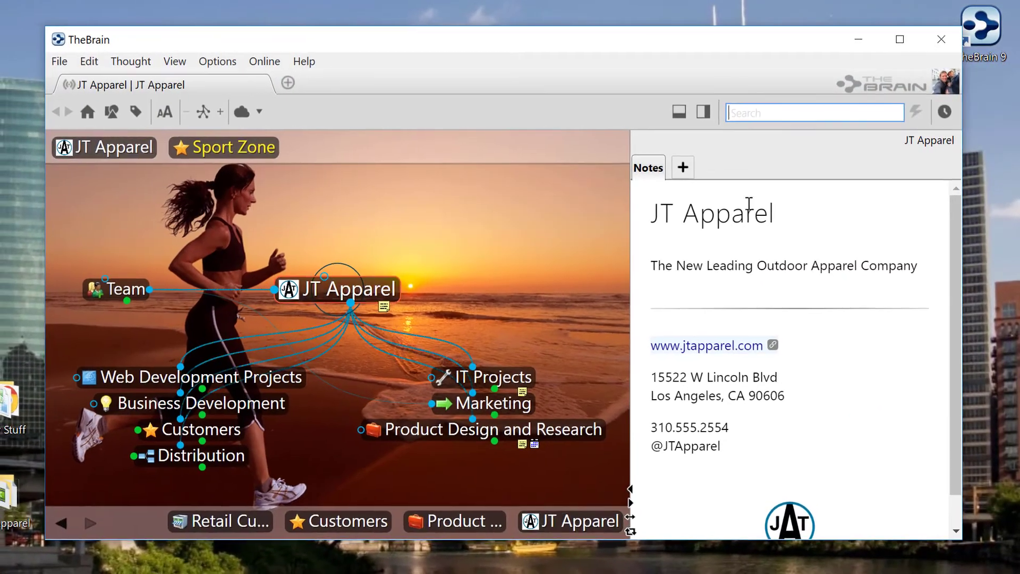
{"action": "left_click", "coordinate": [944, 113]}
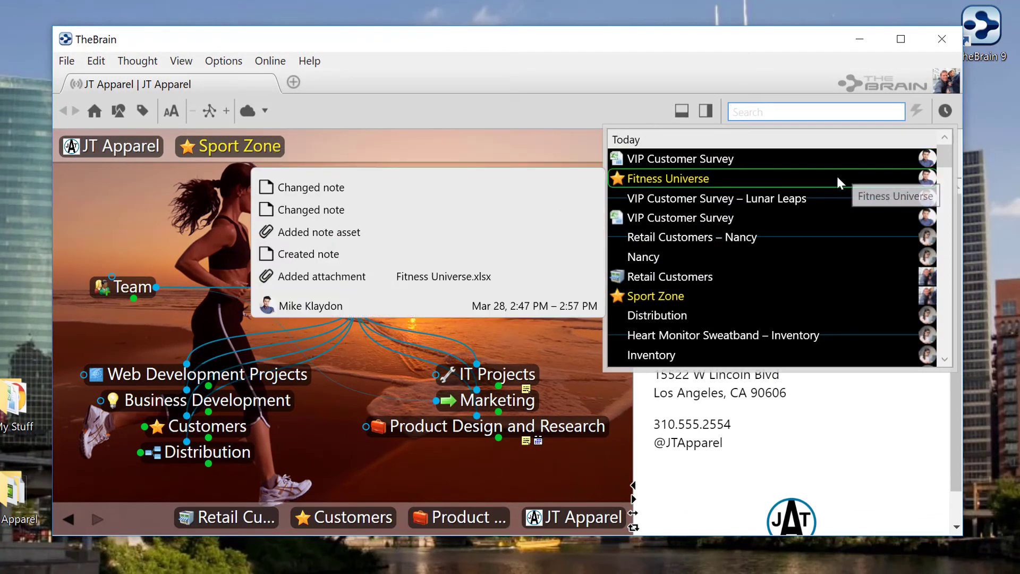
{"action": "left_click", "coordinate": [836, 178]}
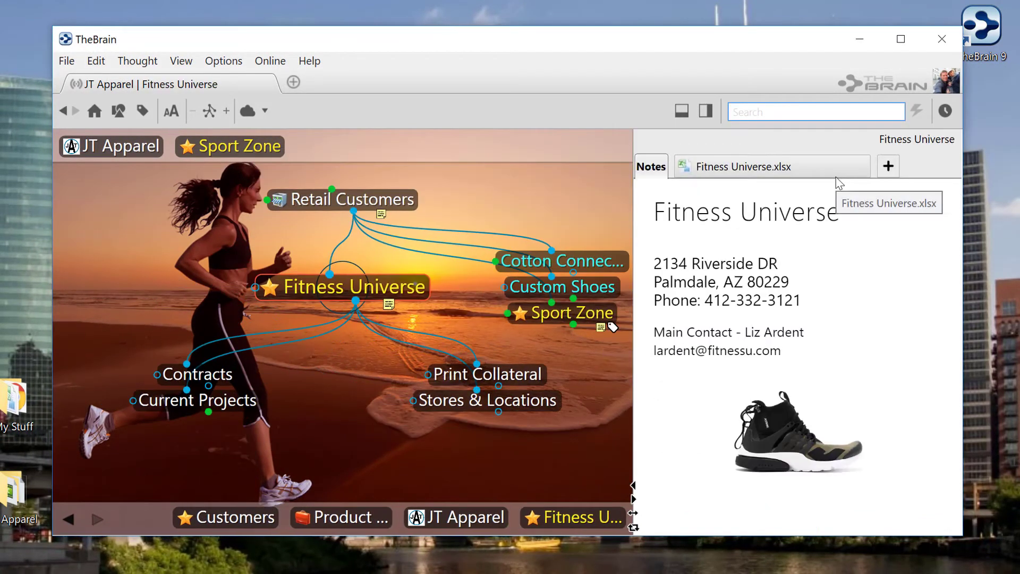
Review Fitness Universe's change history, then return to the JT Apparel home thought
{"action": "right_click", "coordinate": [356, 295]}
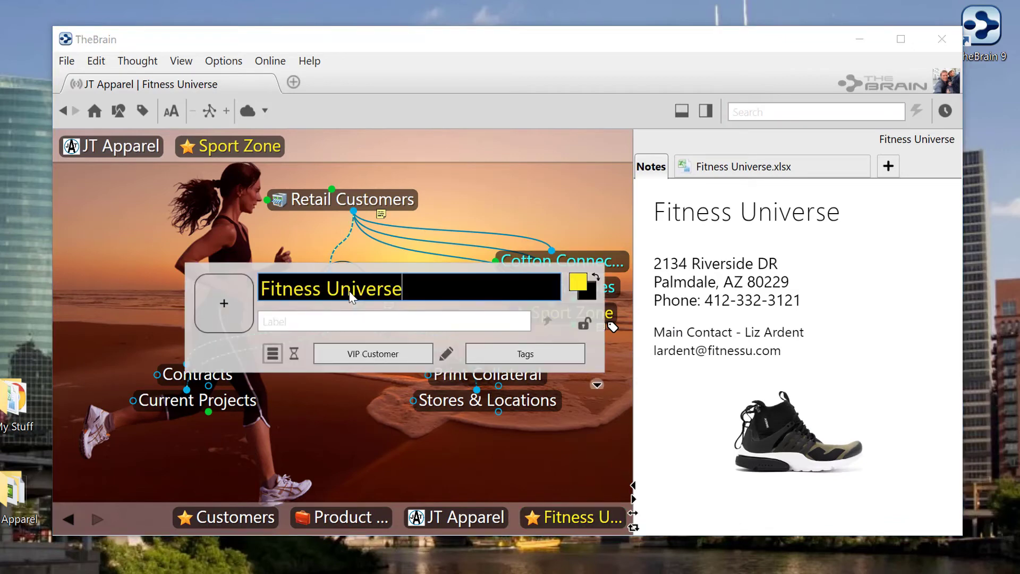
{"action": "left_click", "coordinate": [294, 355]}
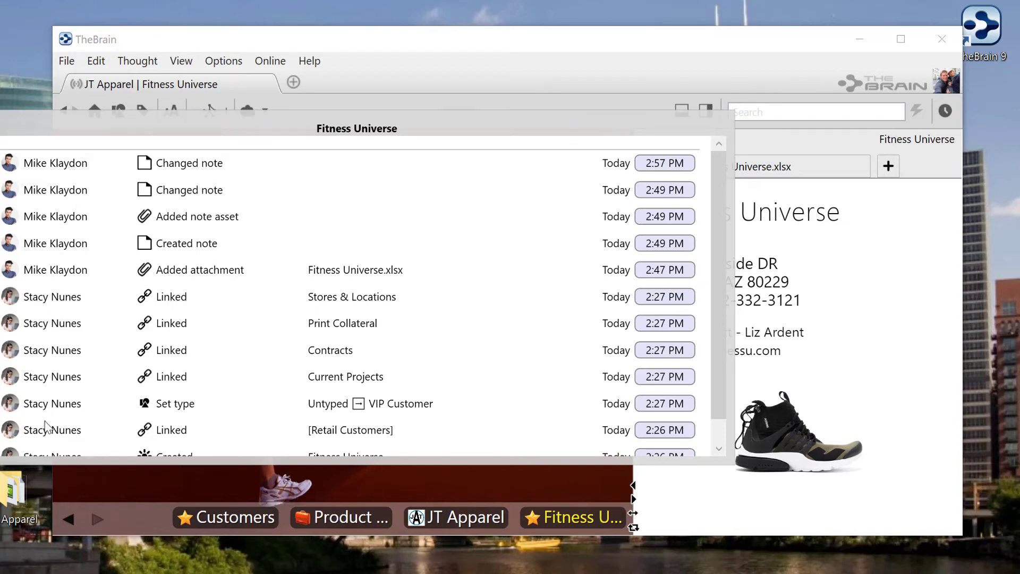
{"action": "left_click", "coordinate": [78, 480]}
{"action": "key", "text": "alt+Left"}
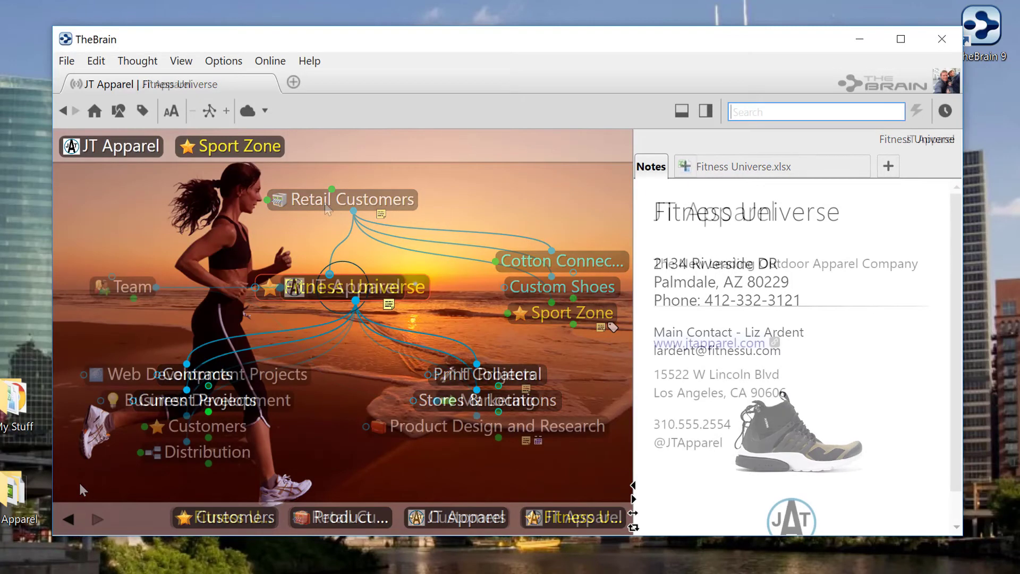
Open the JT Apparel thought in the web client via the Online menu
{"action": "left_click", "coordinate": [270, 60]}
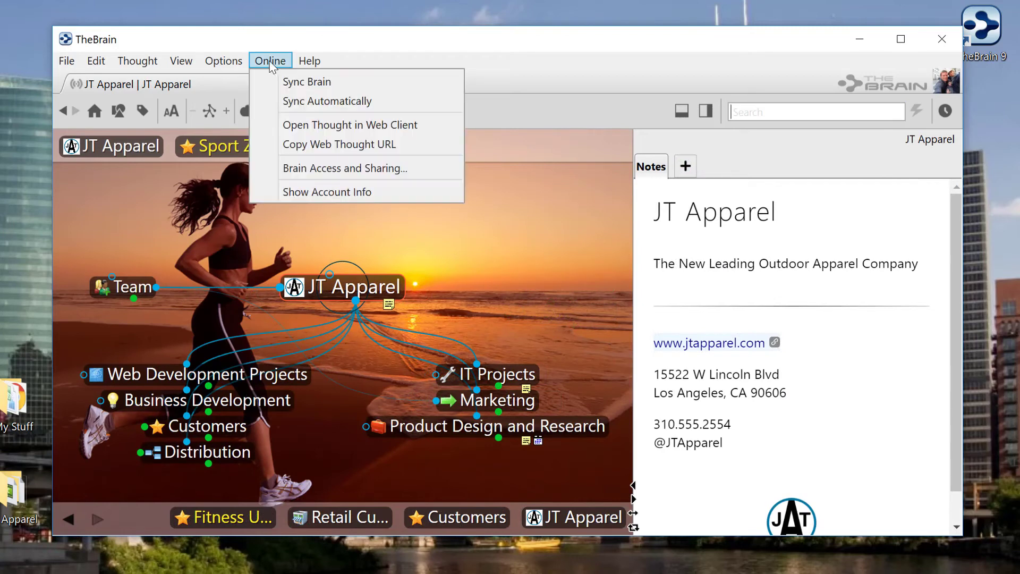
{"action": "left_click", "coordinate": [304, 125]}
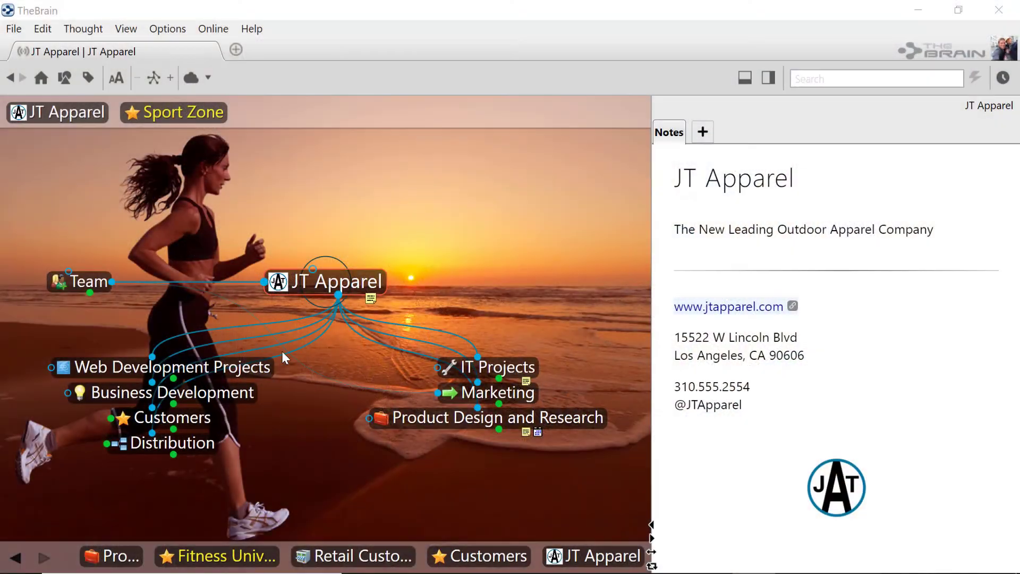
Browse from Web Development Projects through Distribution, Customers, Retail Customers and Sport Zone to Fitness Universe
{"action": "left_click", "coordinate": [261, 368]}
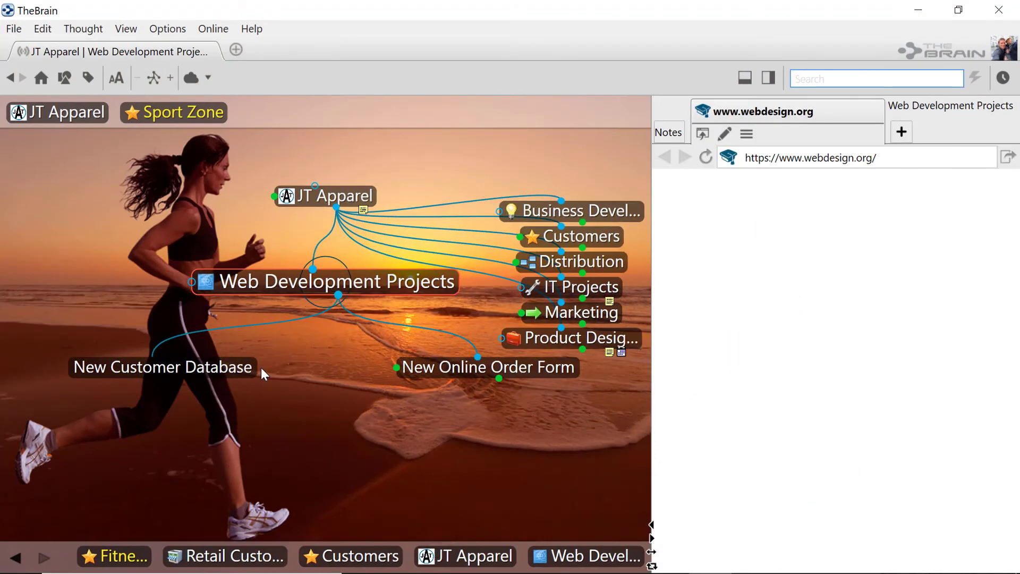
{"action": "left_click", "coordinate": [610, 270]}
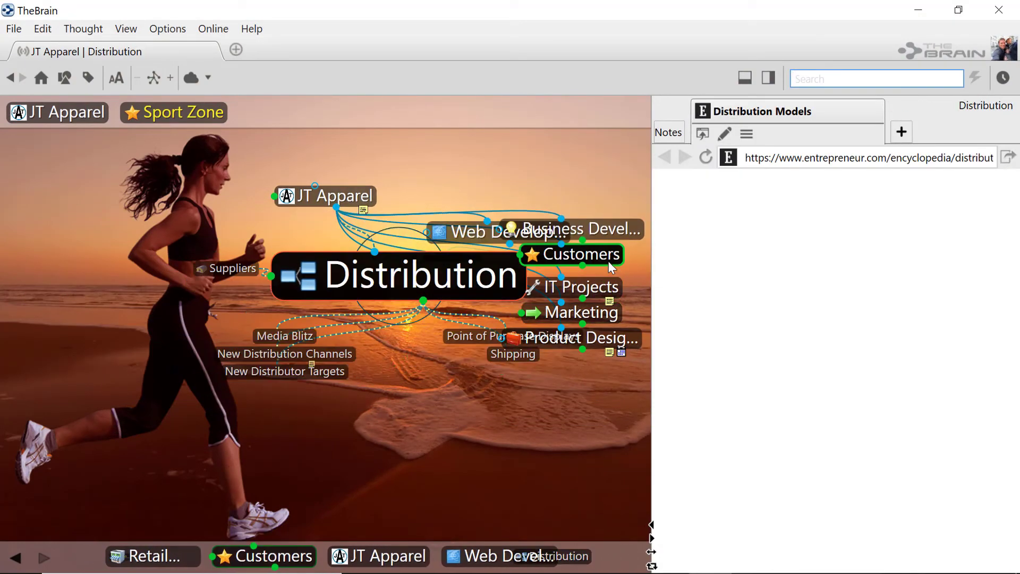
{"action": "left_click", "coordinate": [611, 268]}
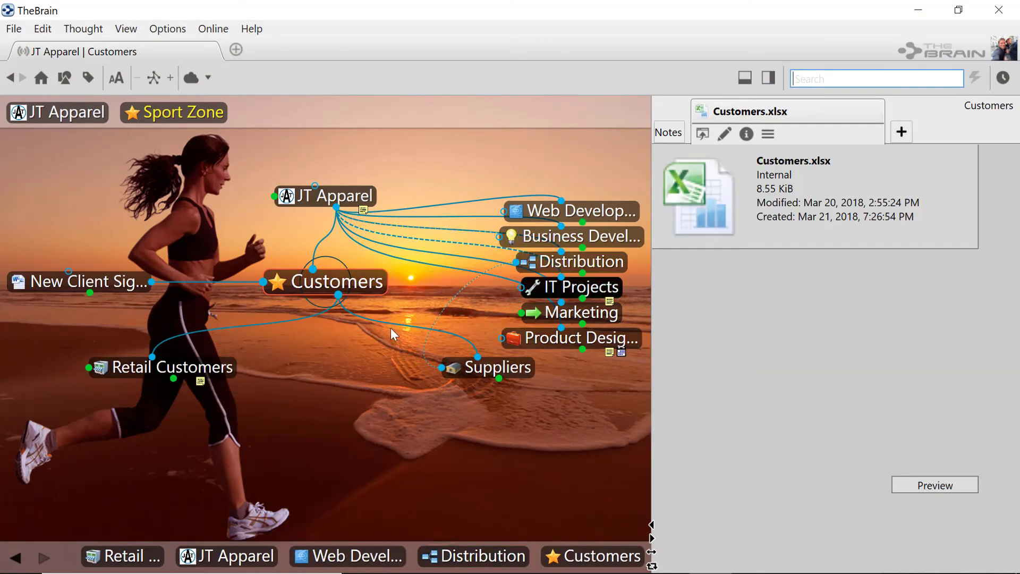
{"action": "left_click", "coordinate": [225, 371]}
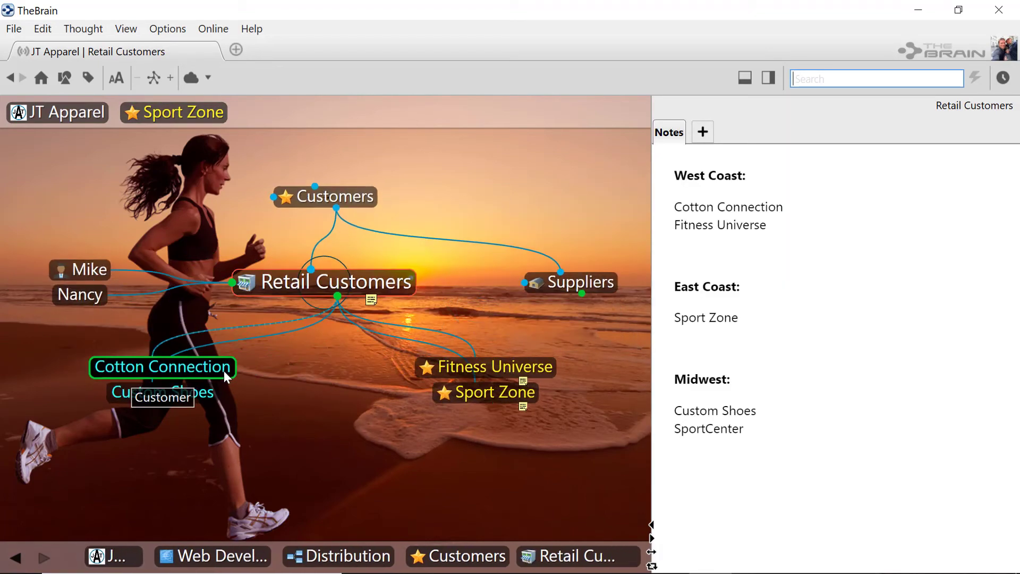
{"action": "left_click", "coordinate": [484, 393]}
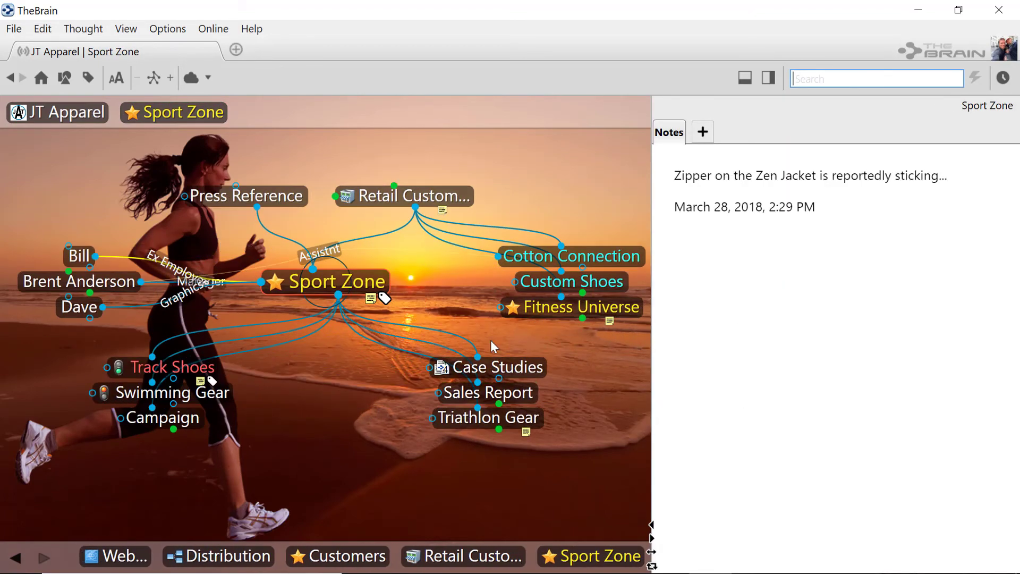
{"action": "left_click", "coordinate": [551, 311]}
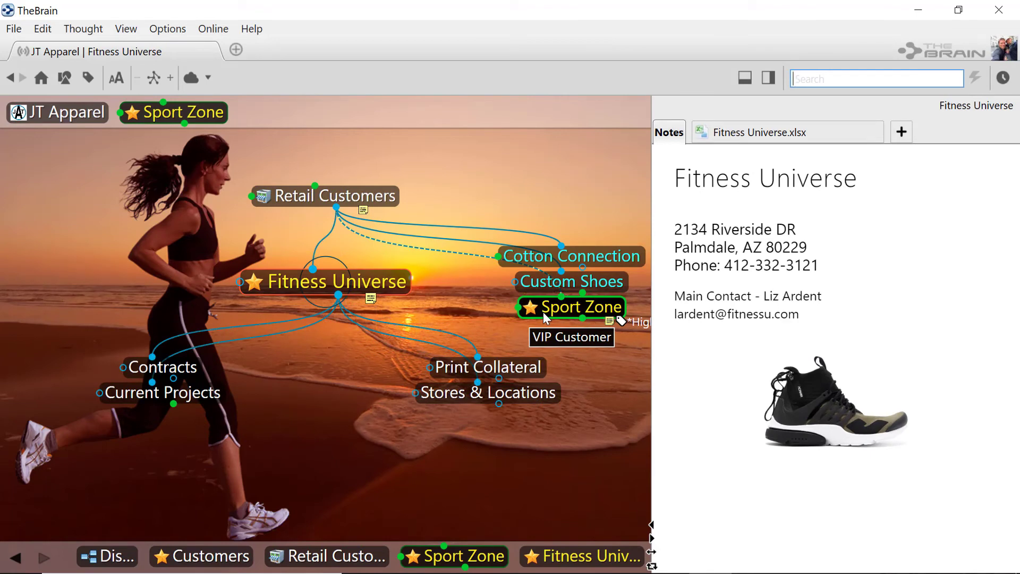
Continue through Current Projects, Heart Monitor Sweatband and VIP Customer Survey to Lunar Leaps
{"action": "left_click", "coordinate": [208, 396]}
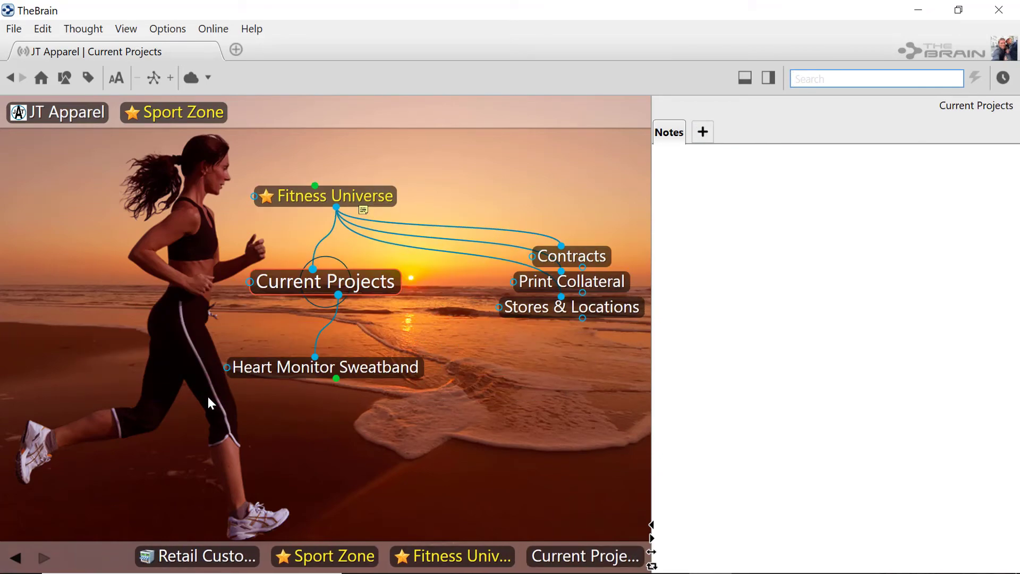
{"action": "left_click", "coordinate": [278, 370]}
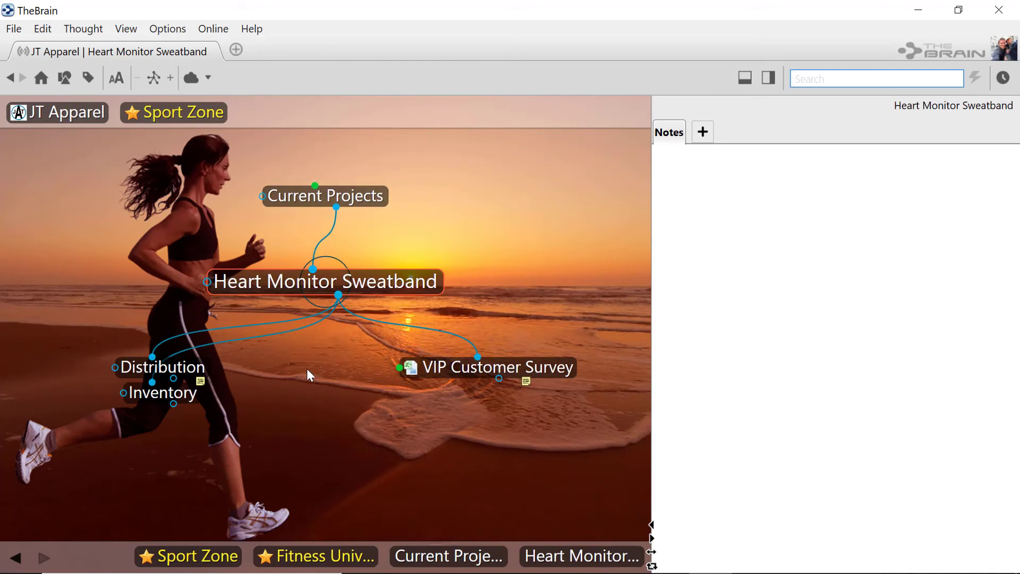
{"action": "left_click", "coordinate": [450, 366]}
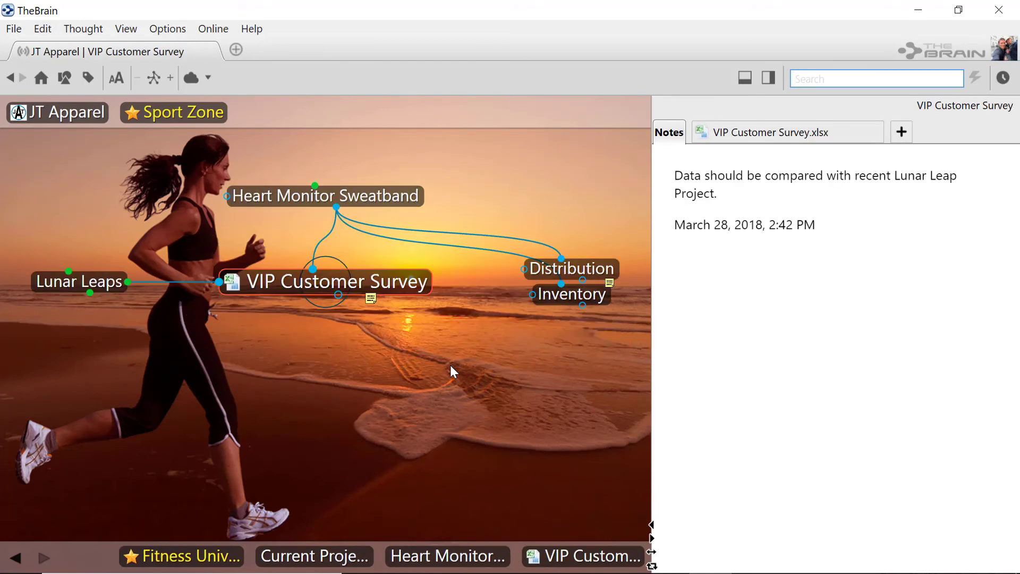
{"action": "left_click", "coordinate": [102, 282]}
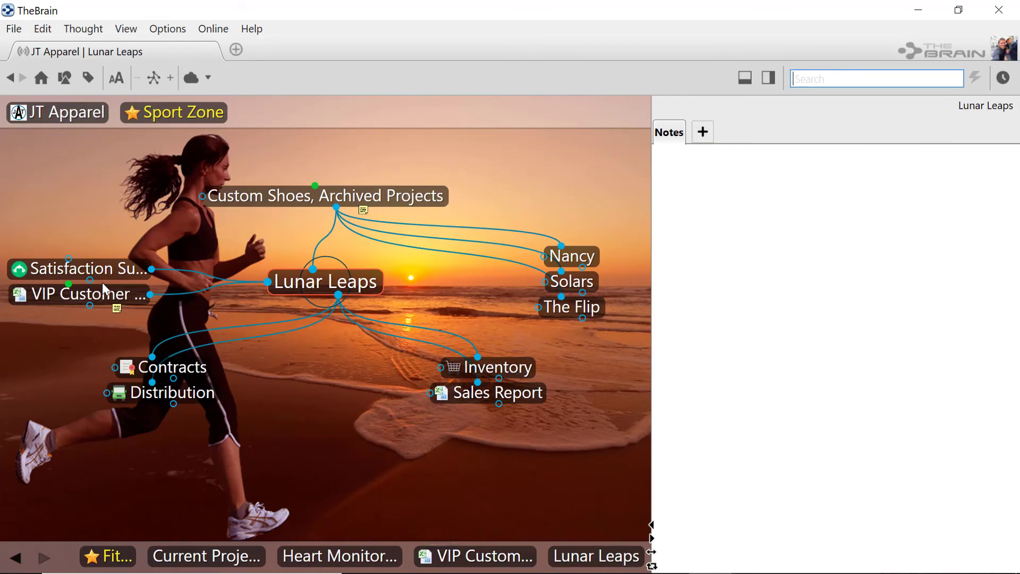